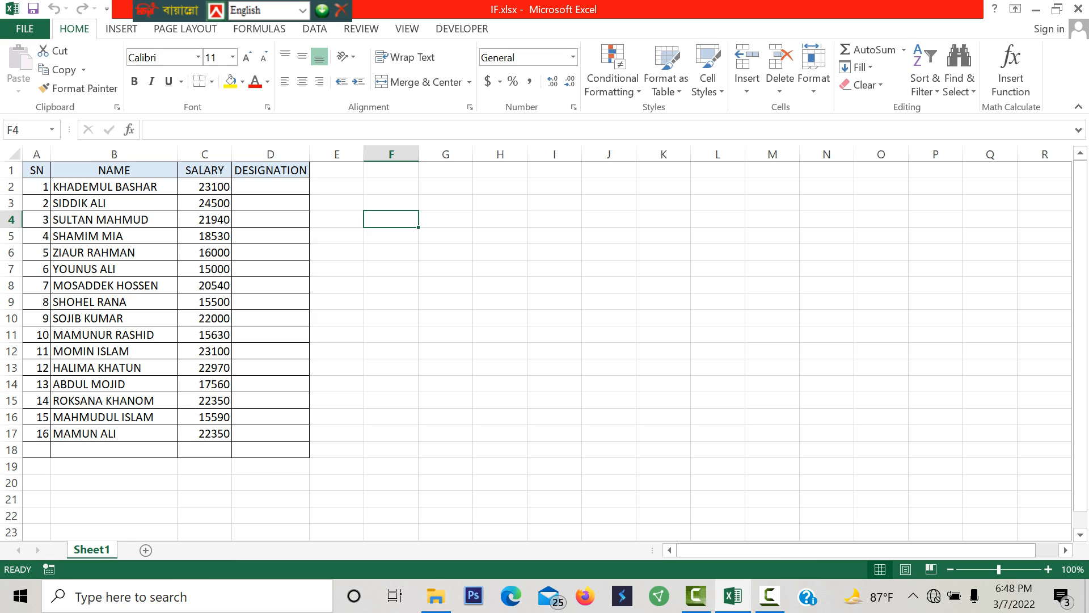
- Start an IF formula in D2, the first DESIGNATION cell, testing whether the salary in C2 is >=22000
click(114, 186)
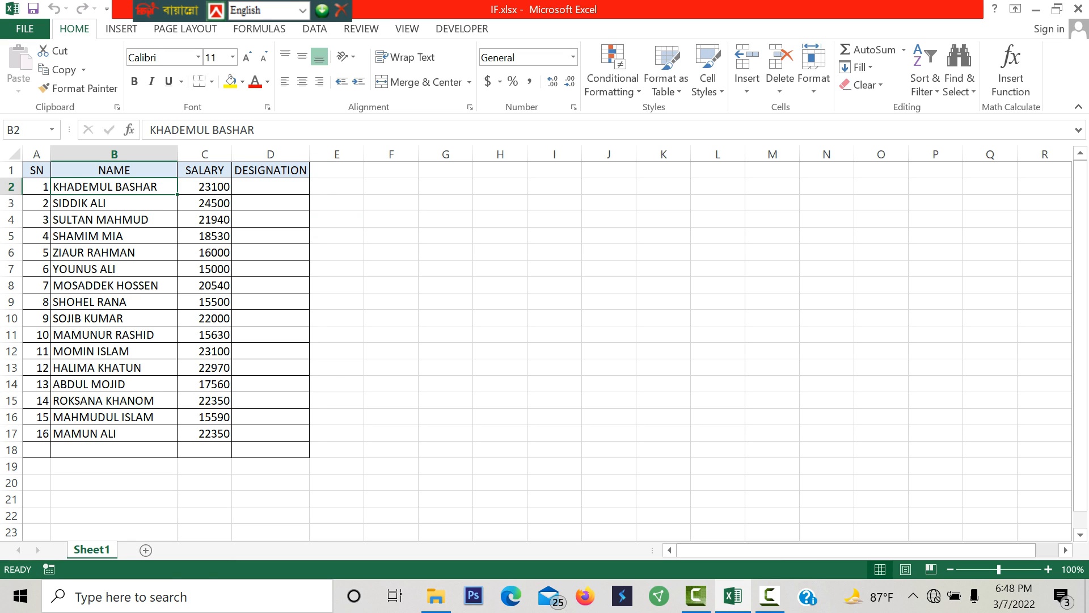
click(205, 186)
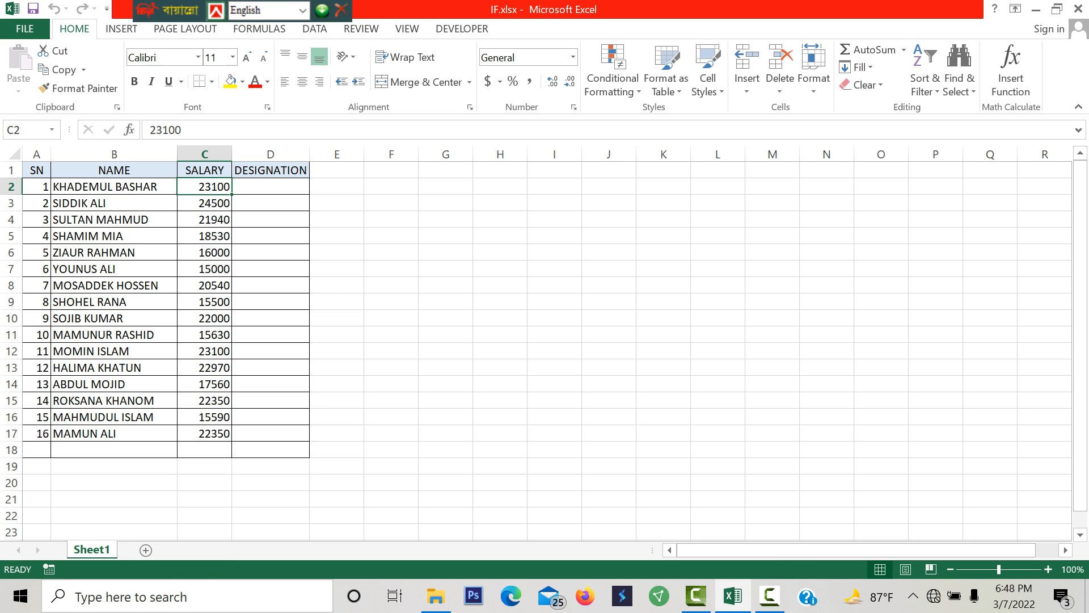
click(270, 187)
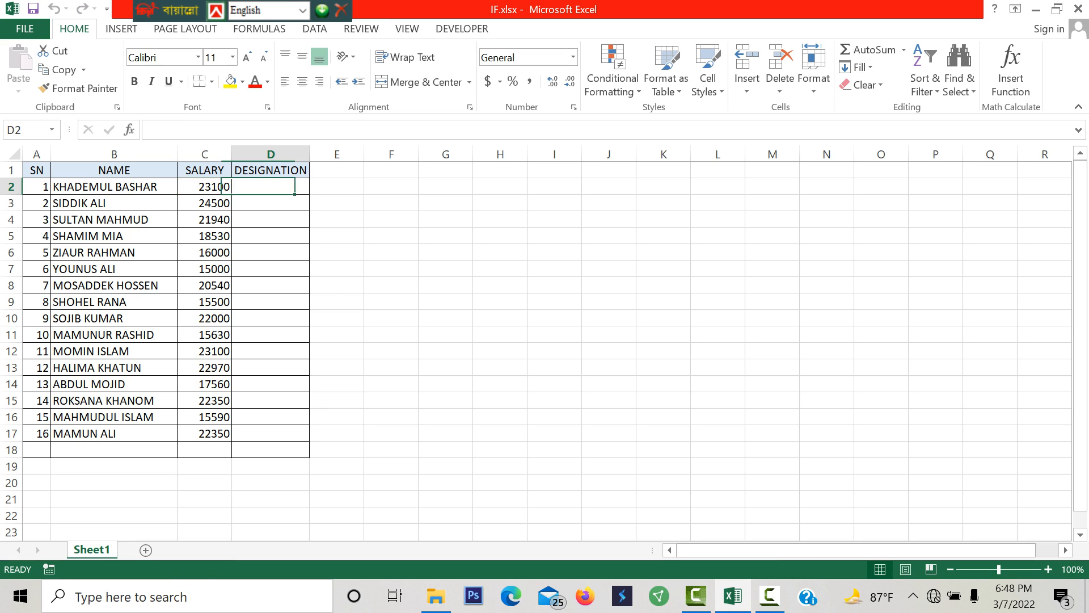
double_click(271, 186)
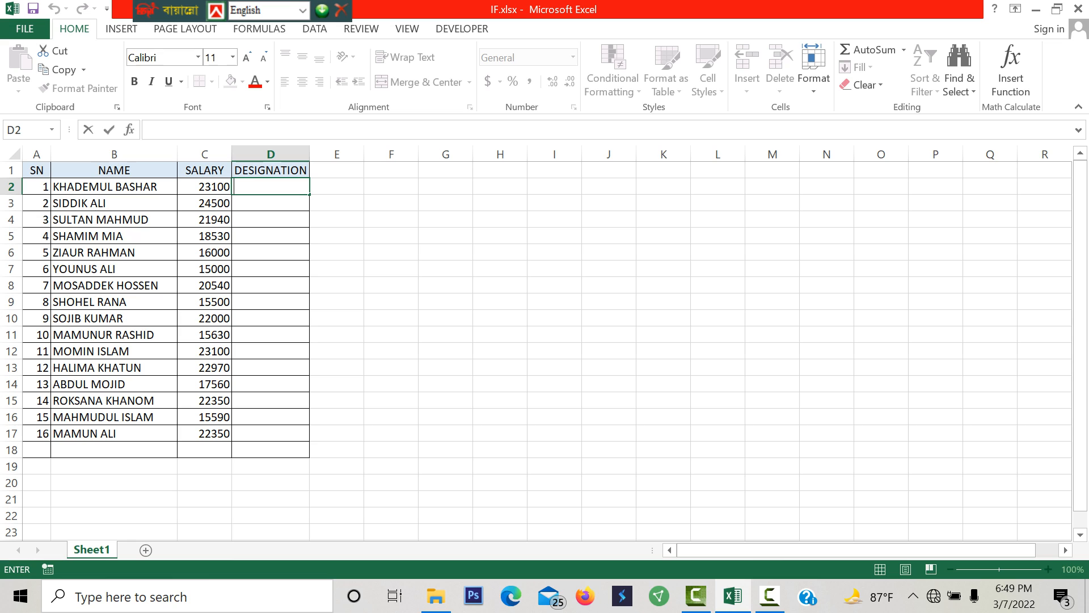
text(=i)
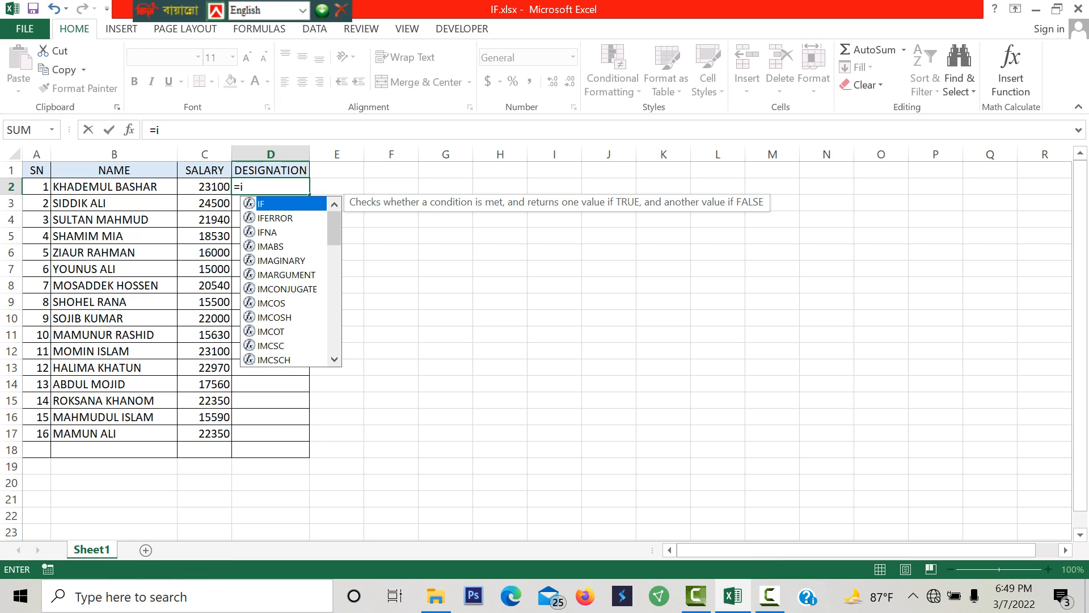
text(f)
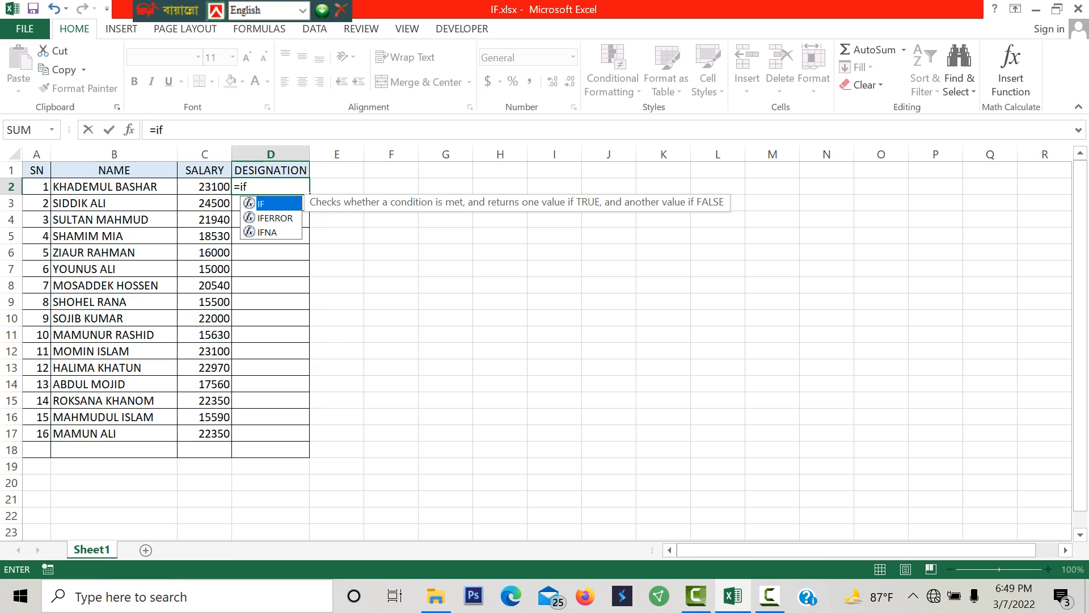
key(Tab)
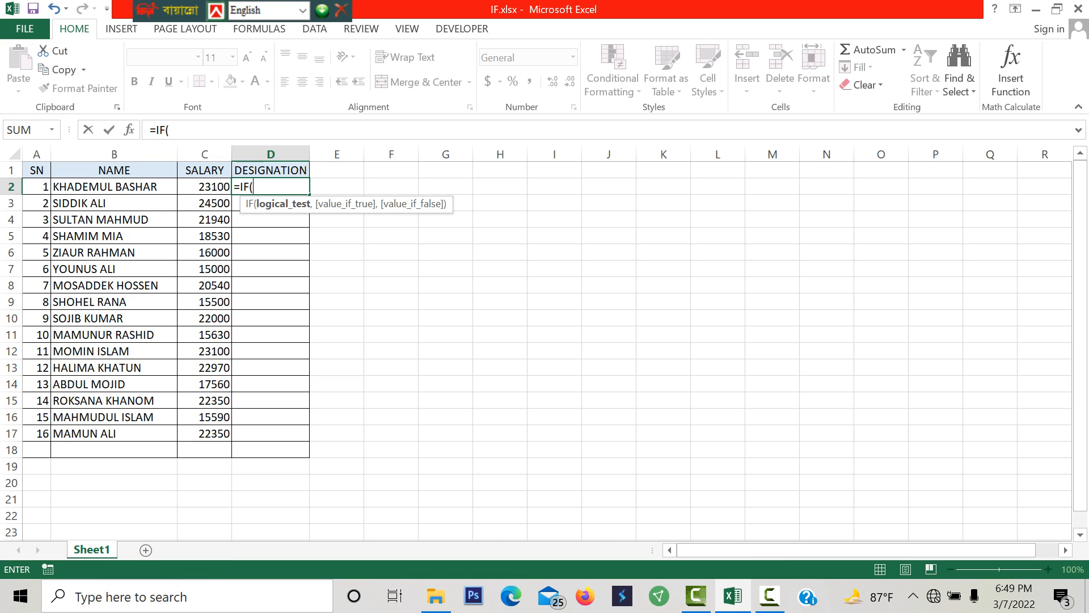
key(Left)
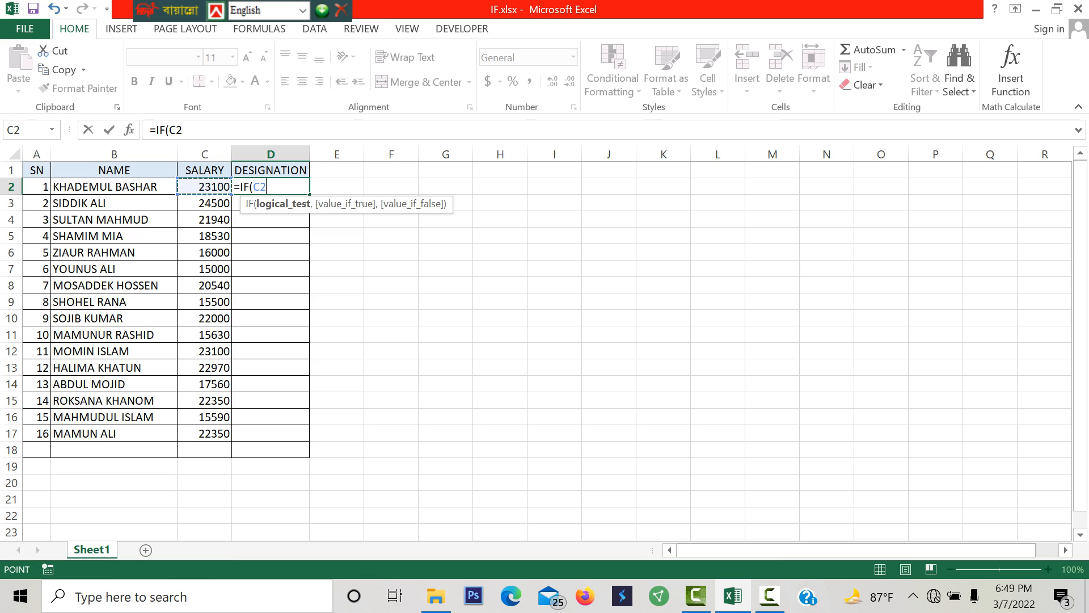
text(>=22000)
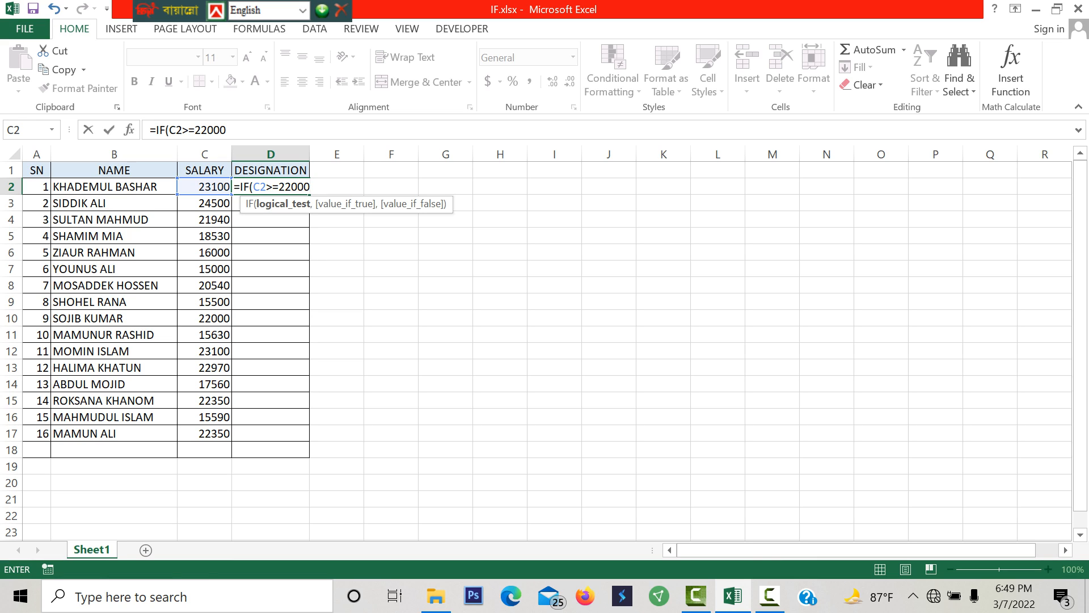
text(,)
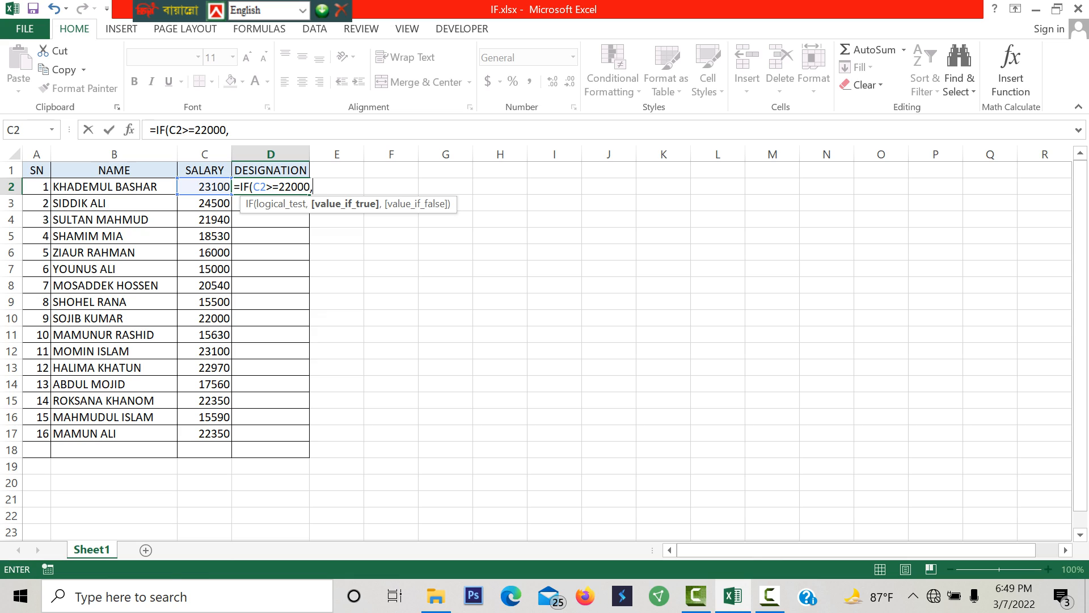
- Enter "SO" as the value the IF formula in D2 returns when the test is true
text("o)
key(BackSpace)
text(SO)
key(BackSpace)
text(",)
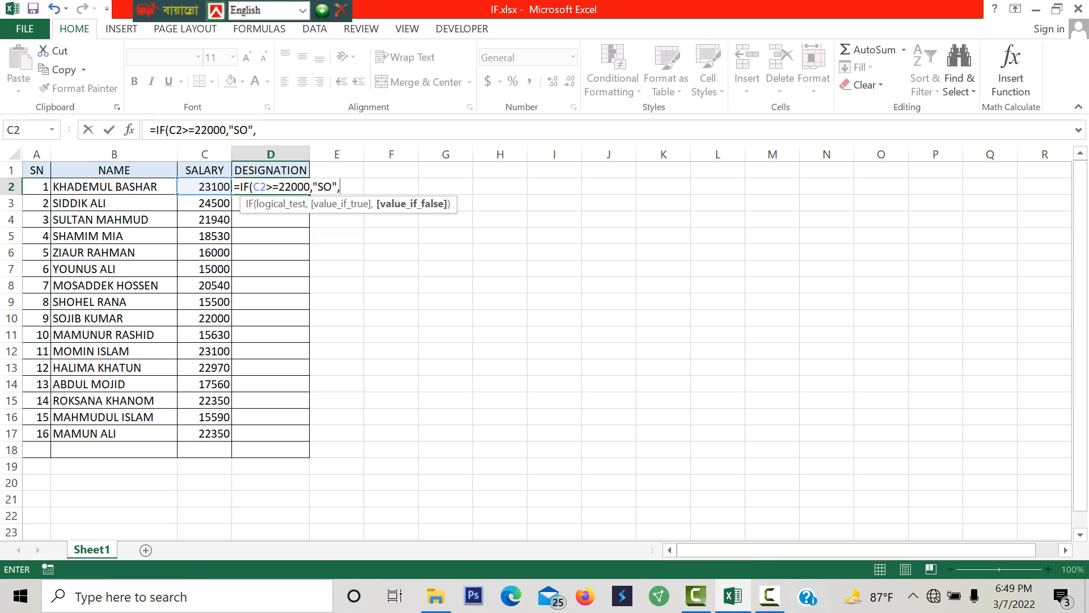
text(')
- Enter "O" as the false value and complete the formula =IF(C2>=22000,"SO","O") in D2
key(BackSpace)
text("O"))
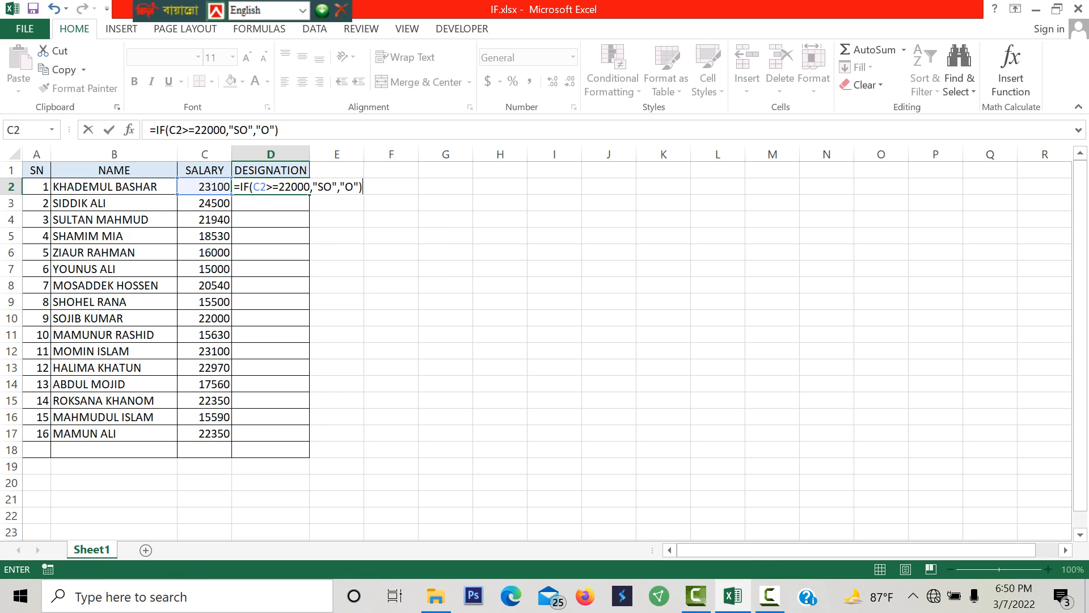
key(Return)
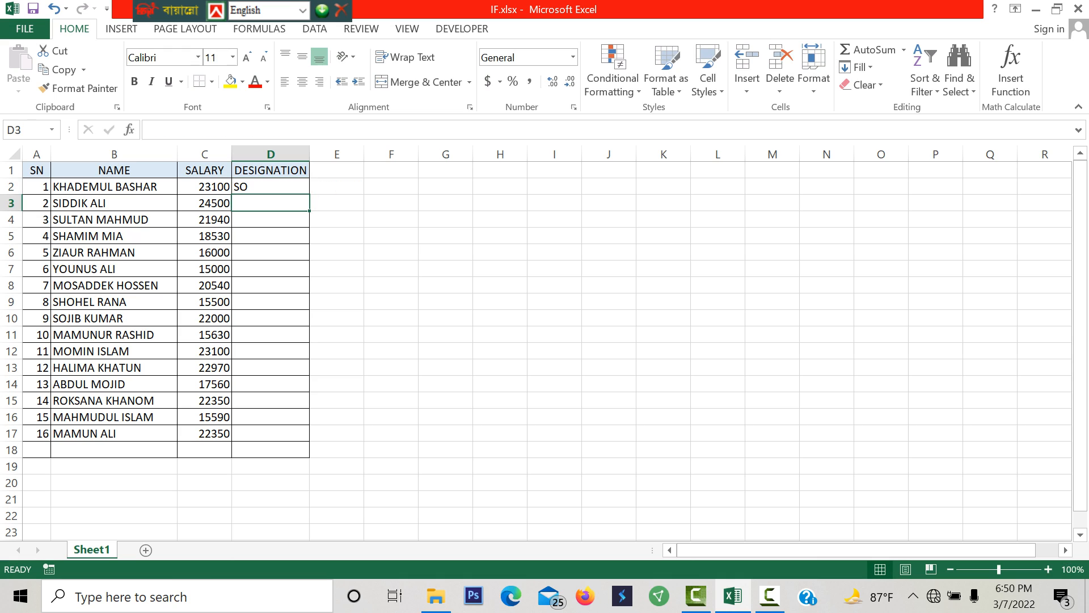
- Fill the IF formula from D2 down the DESIGNATION column to D17
click(271, 187)
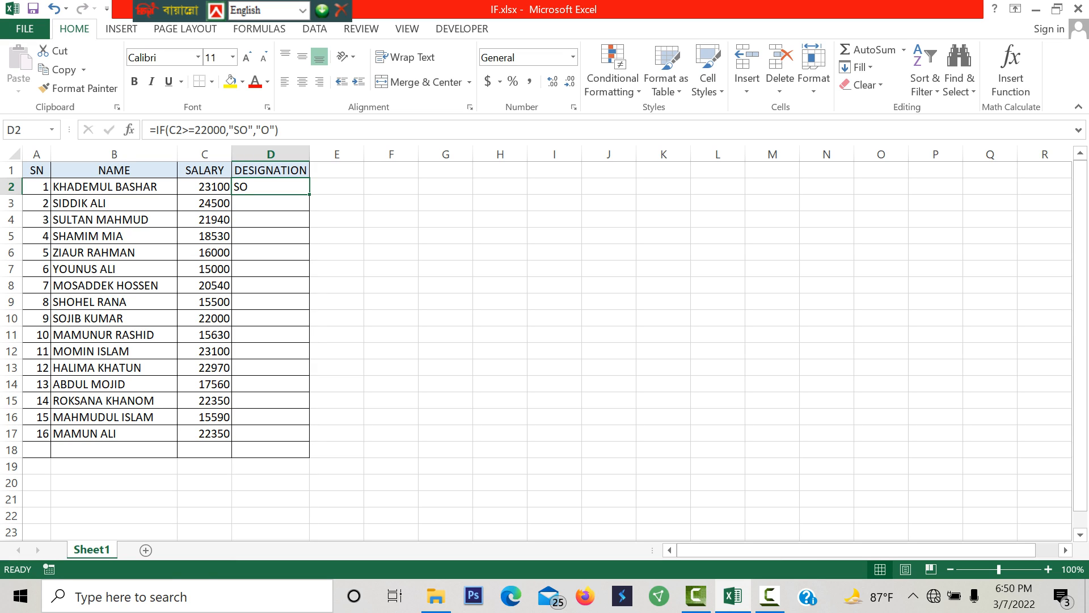
key(ctrl+Home)
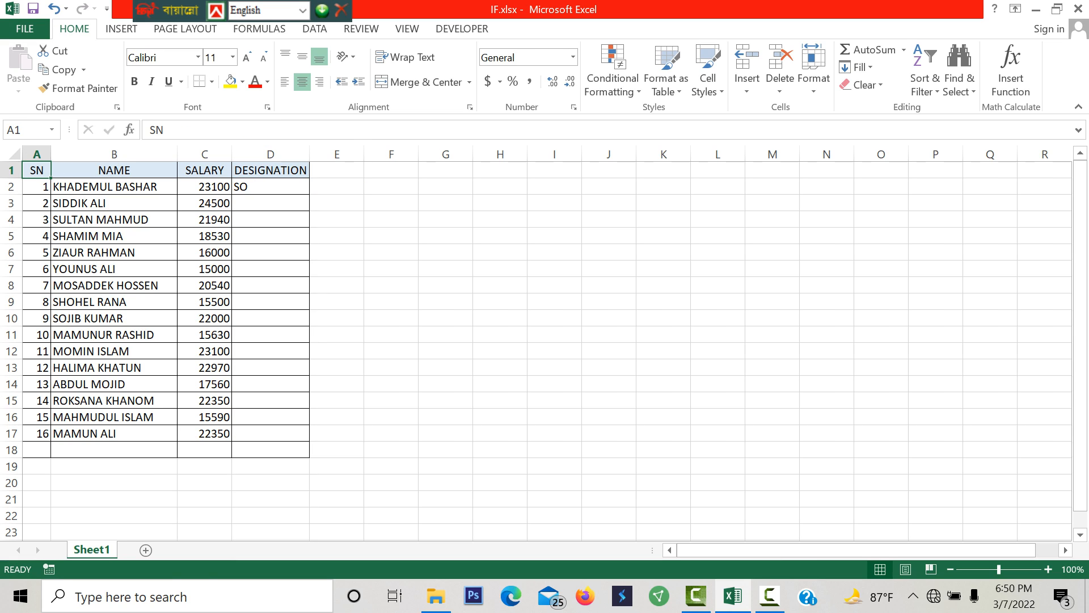
click(270, 186)
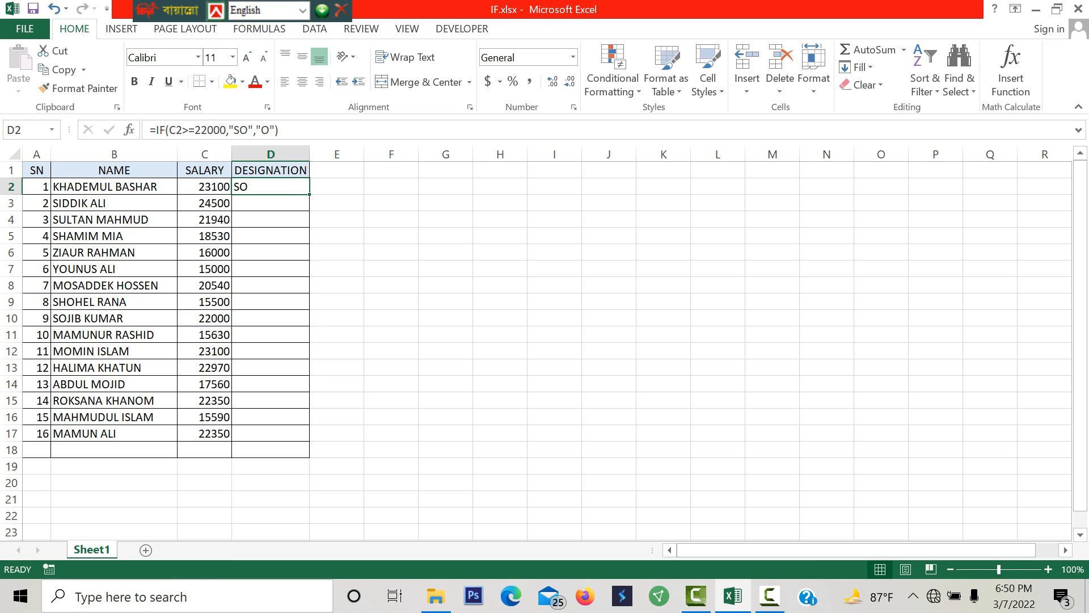
double_click(309, 194)
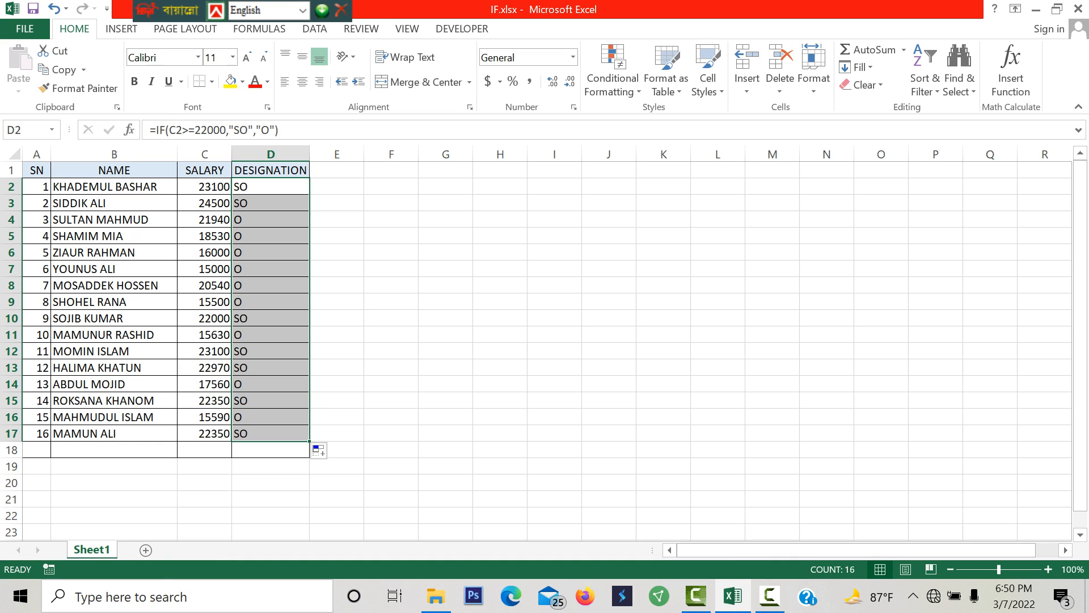
click(271, 187)
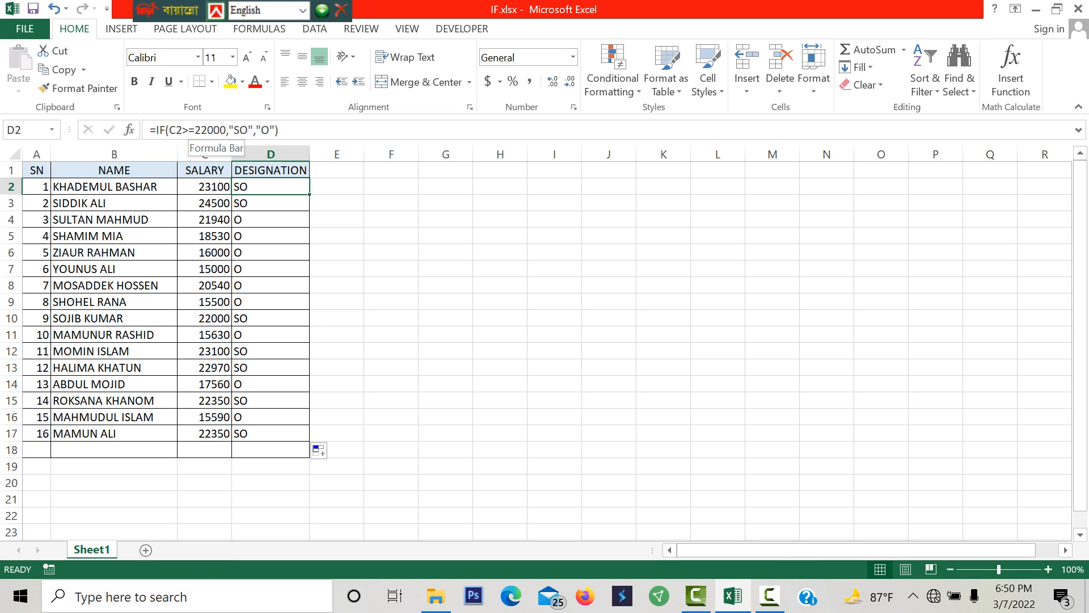
click(213, 187)
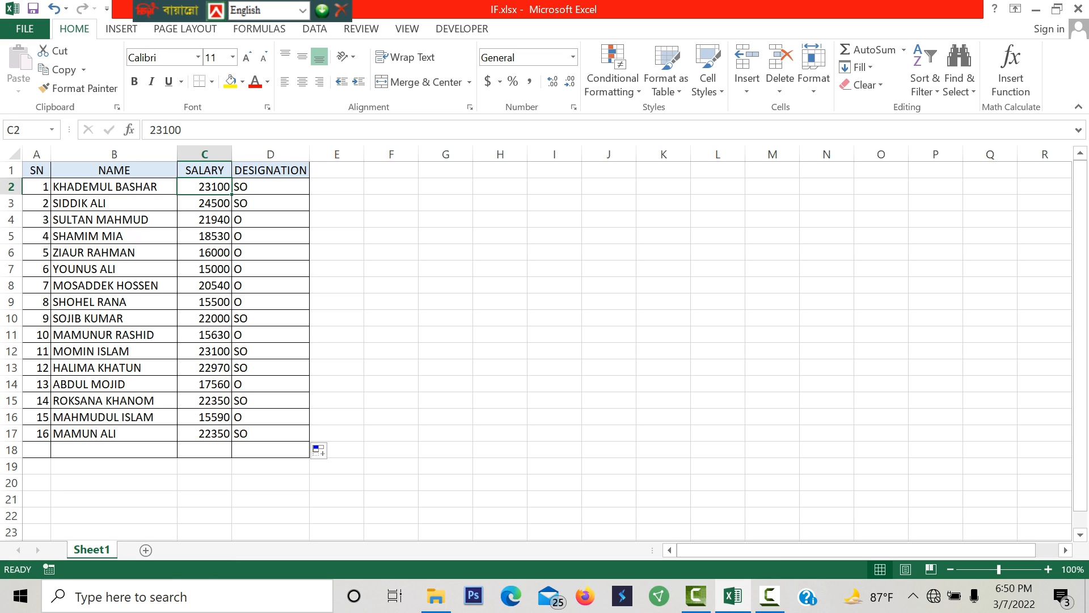
click(270, 187)
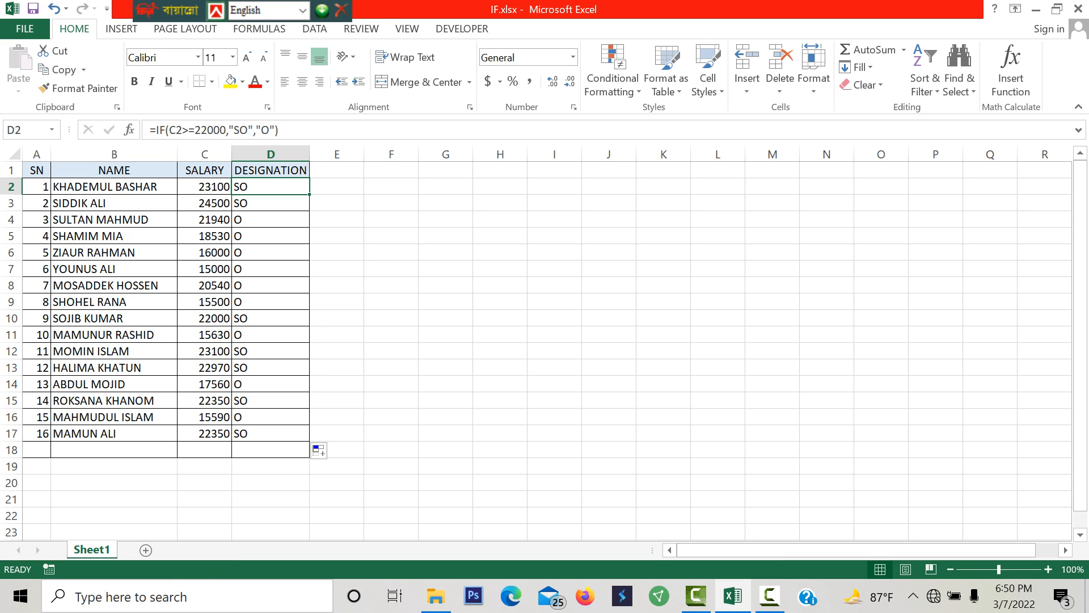
key(Down)
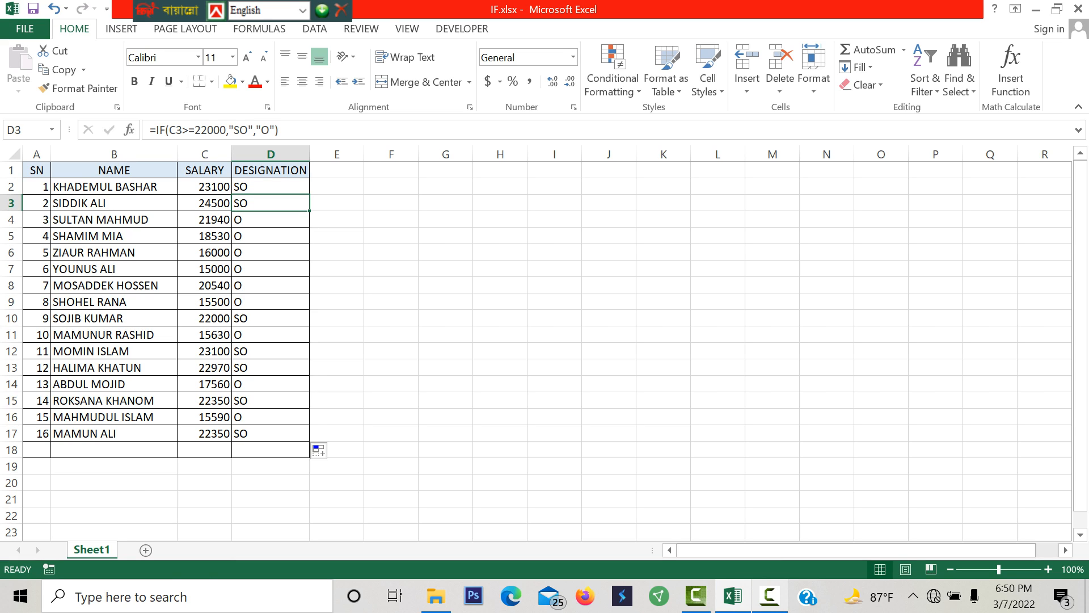
click(770, 596)
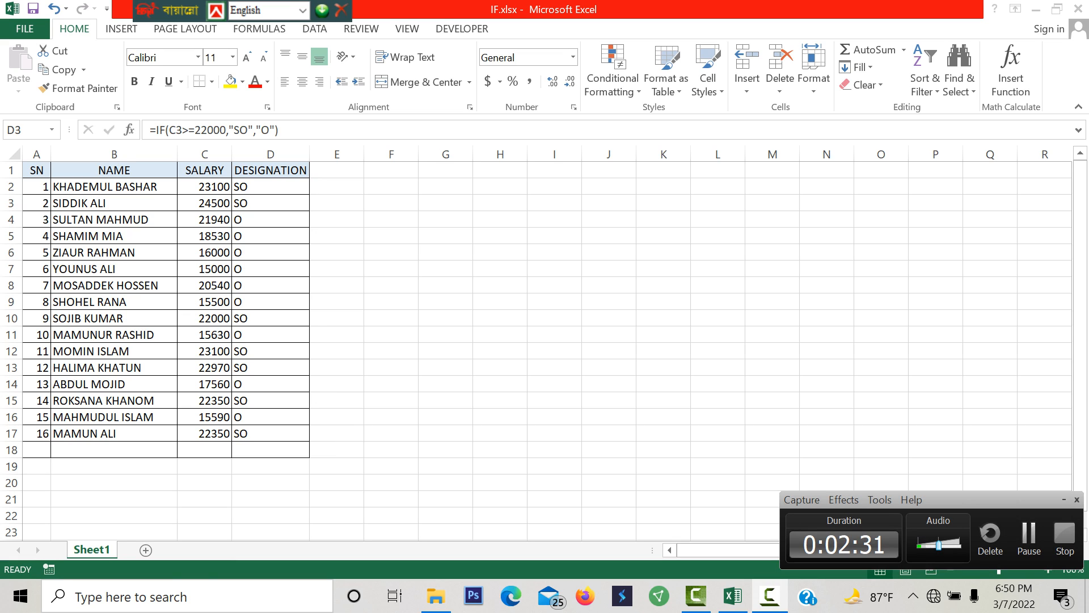
click(1029, 538)
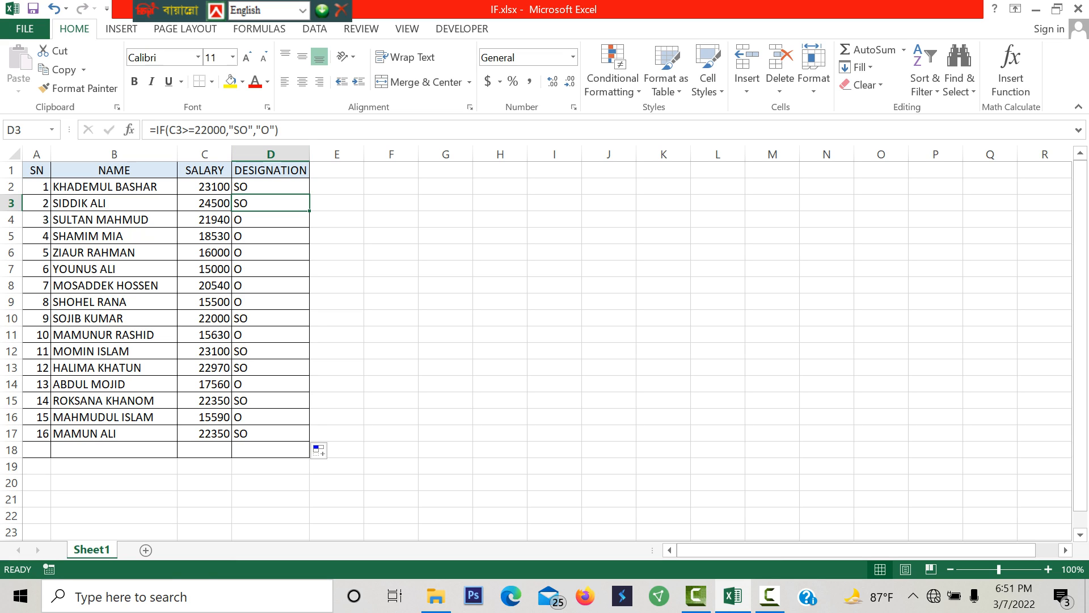
- Delete the IF formula from cell D2, leaving the cell empty
click(270, 187)
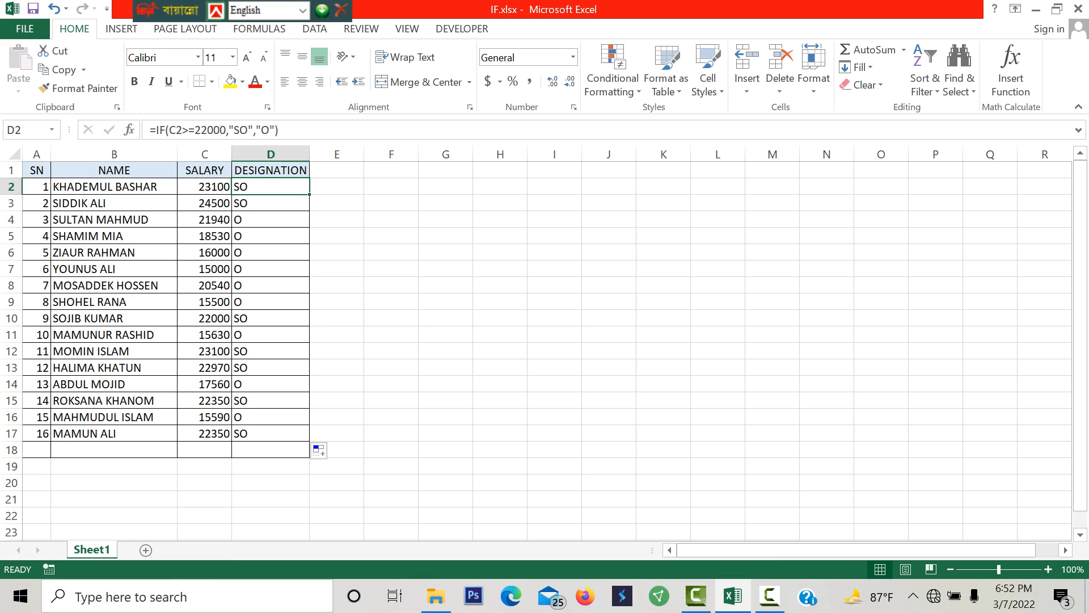
double_click(260, 187)
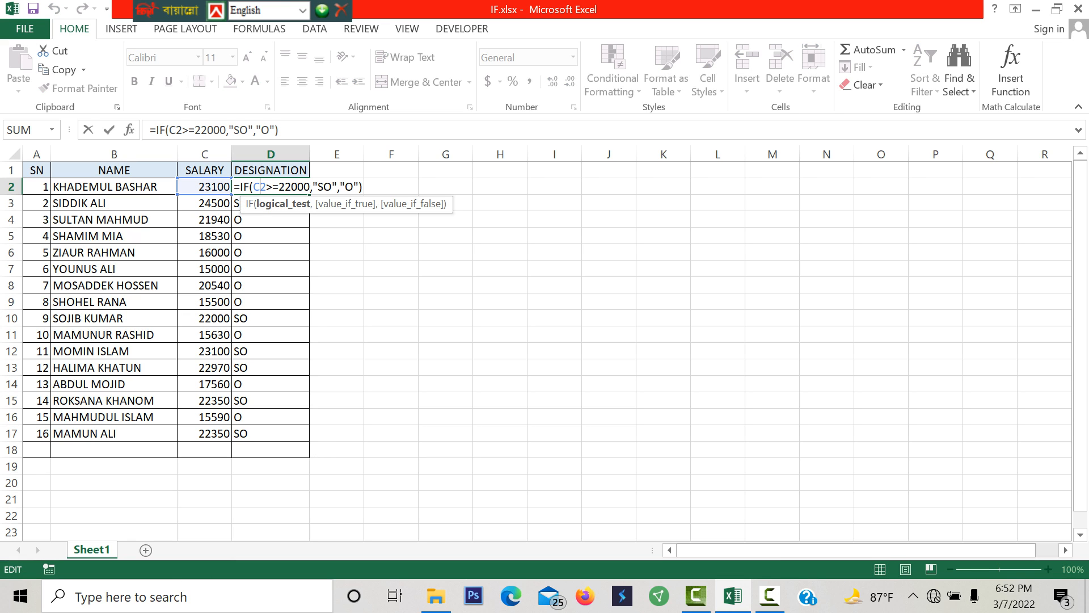
click(363, 187)
key(BackSpace)
key(BackSpace)
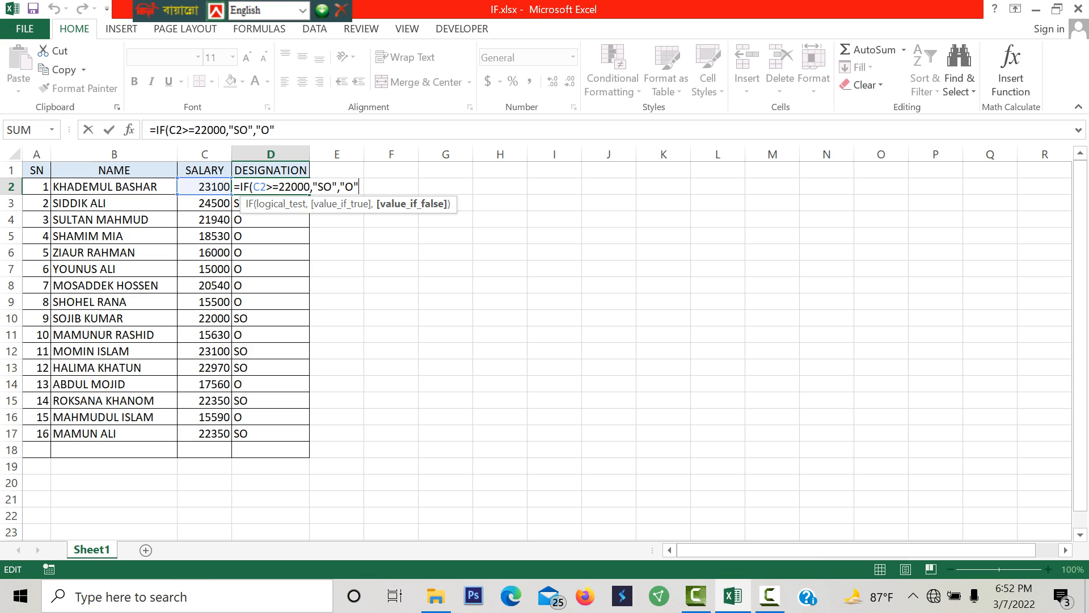
key(BackSpace)
key(BackSpace)
key(BackSpace)
key(BackSpace)
key(BackSpace)
key(BackSpace)
key(BackSpace)
key(BackSpace)
key(BackSpace)
key(BackSpace)
key(BackSpace)
key(BackSpace)
key(BackSpace)
key(BackSpace)
key(BackSpace)
key(BackSpace)
key(BackSpace)
key(BackSpace)
key(BackSpace)
key(BackSpace)
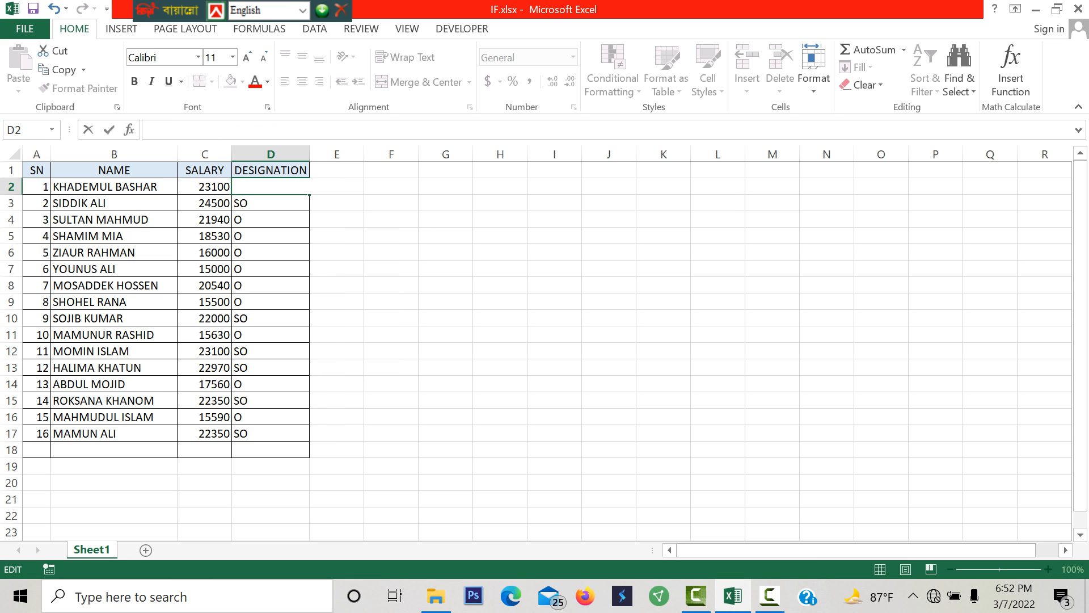
key(Return)
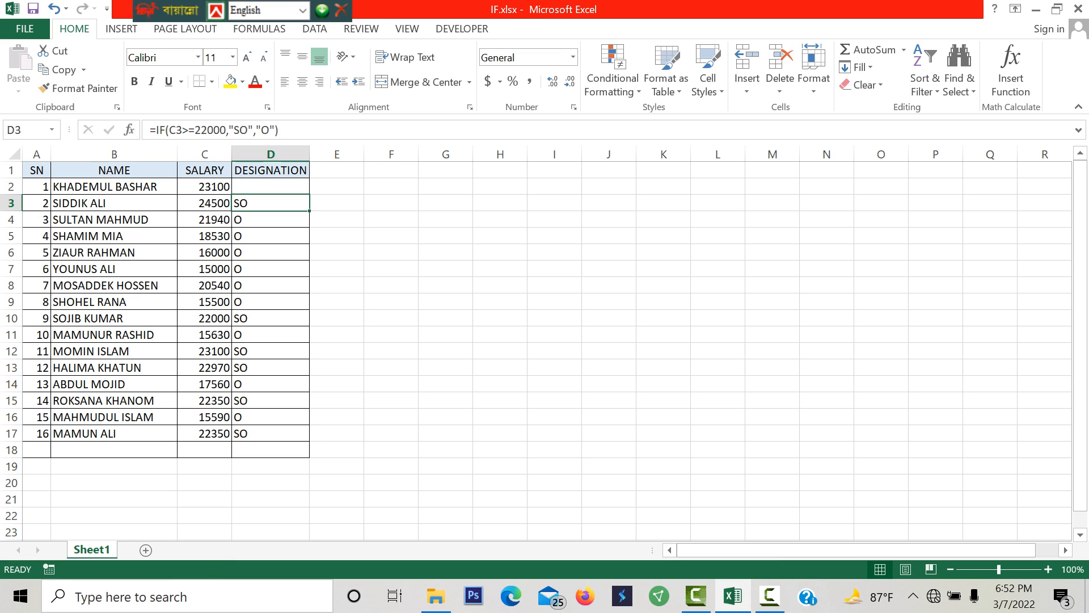
key(Up)
drag(271, 318, 270, 433)
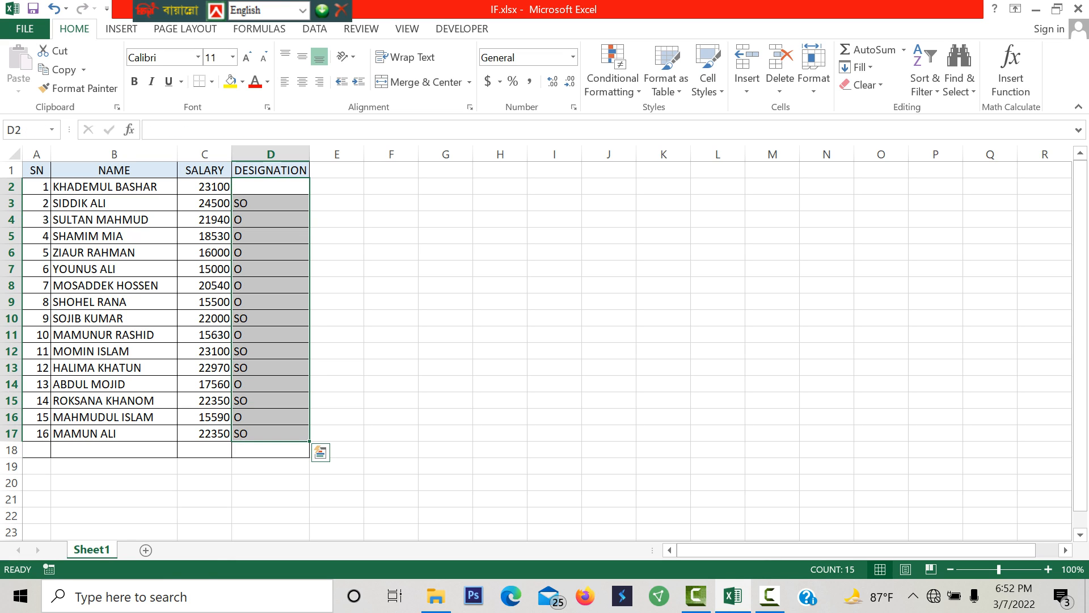
click(270, 466)
right_click(271, 467)
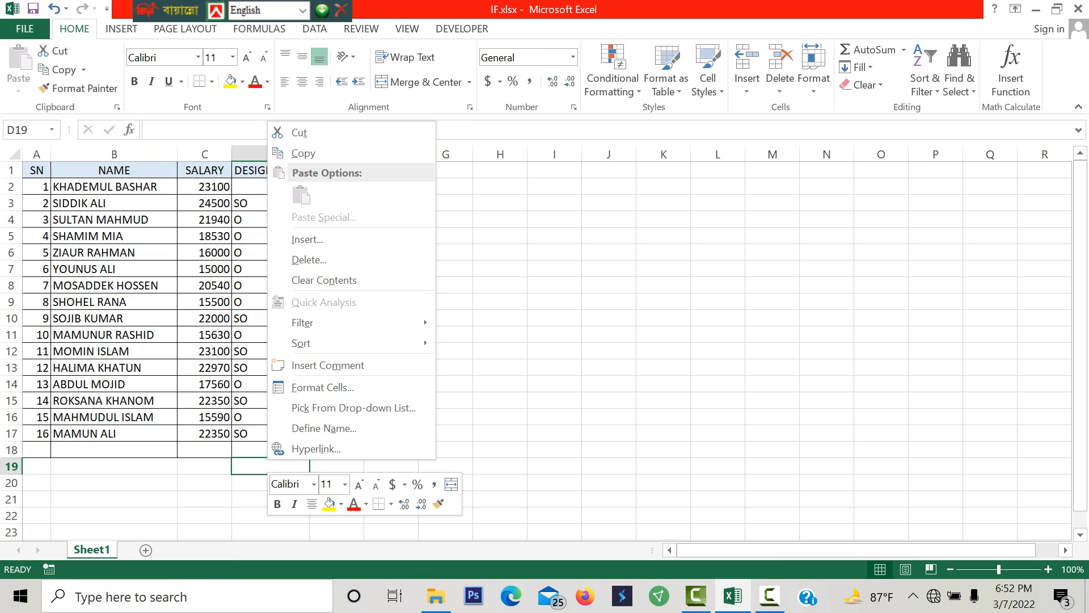
key(Escape)
- Clear the contents of the DESIGNATION cells D2:D17 and select D2
key(Up)
key(Up)
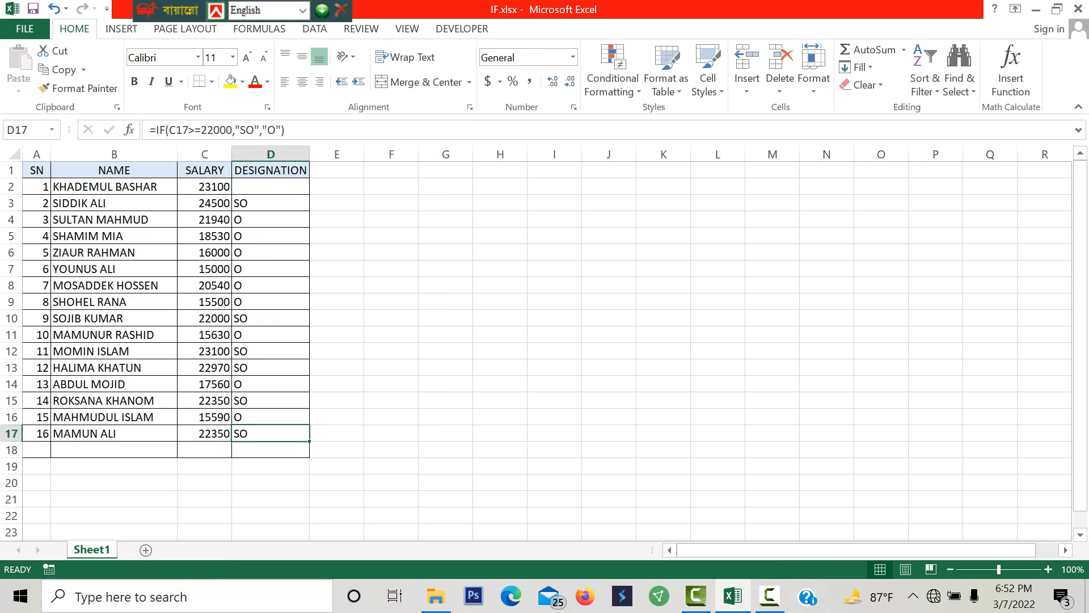
key(shift+Up)
key(shift+Up)
key(shift+Up)
key(shift+Up)
key(shift+Up)
key(shift+Up)
key(shift+Up)
key(shift+Up)
key(shift+Up)
key(shift+Up)
key(shift+Up)
key(shift+Up)
key(shift+Up)
key(shift+Up)
key(shift+Up)
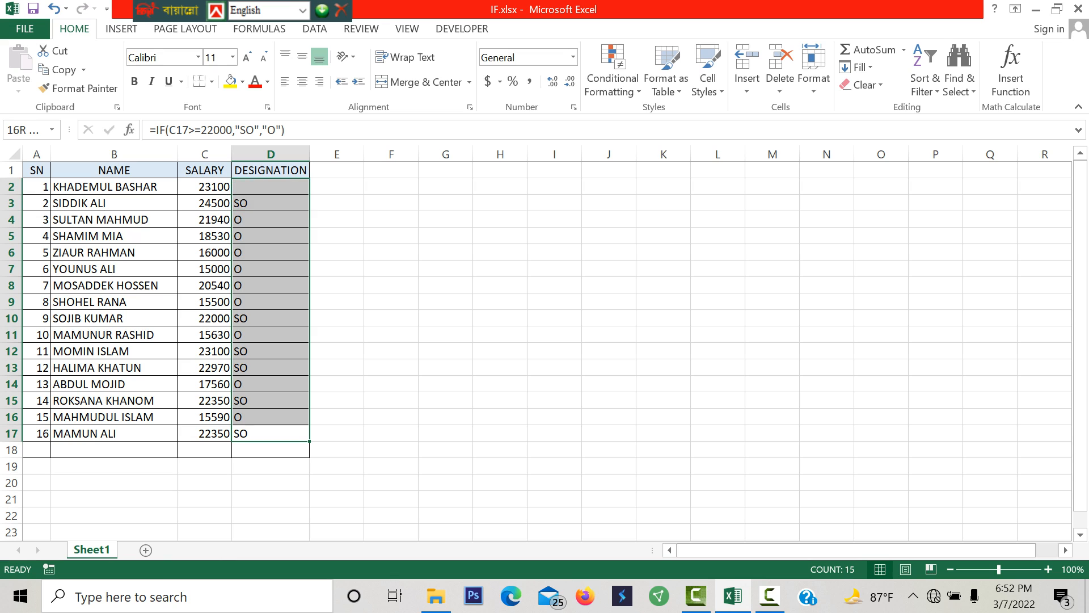
key(shift+F10)
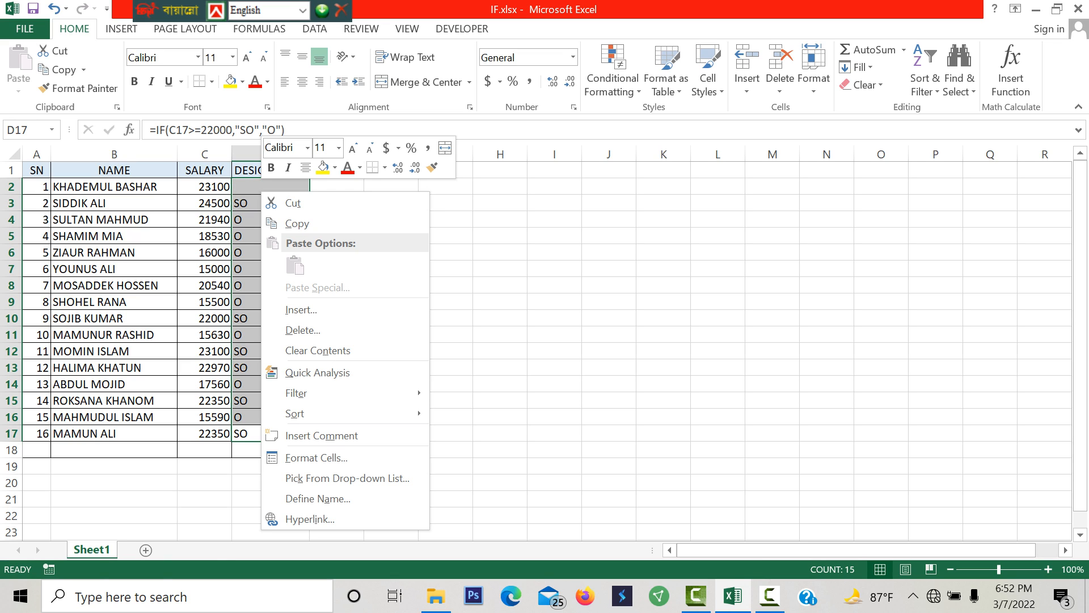
key(Return)
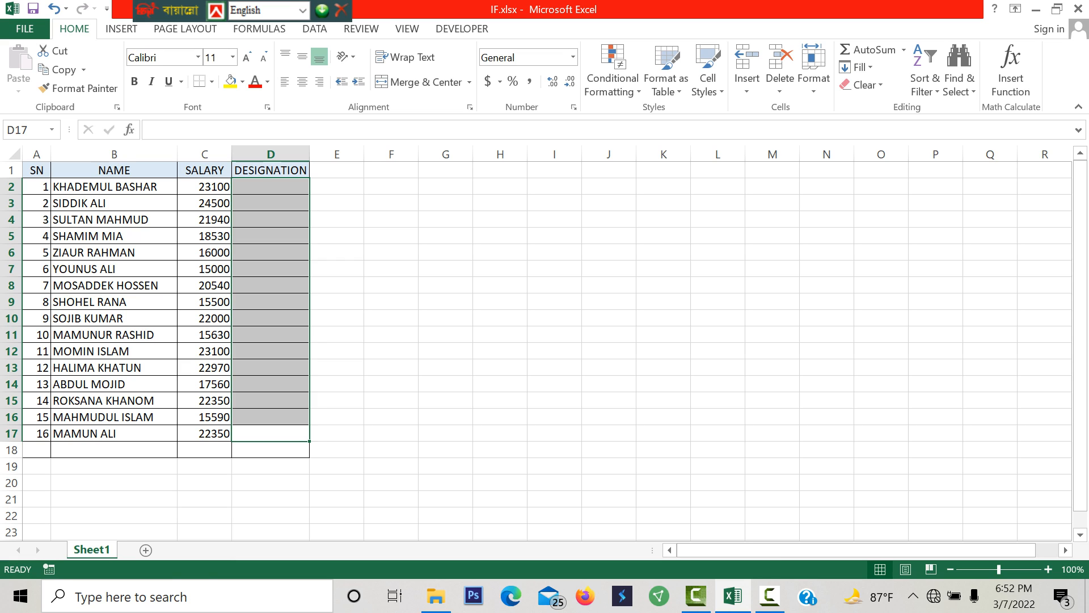
click(270, 187)
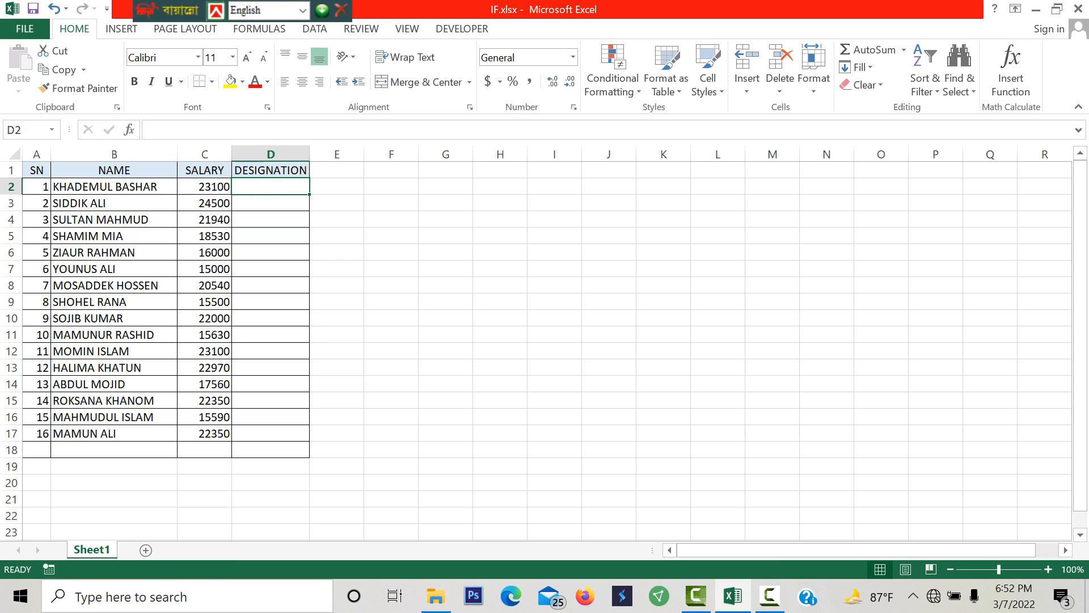
- Start an IF formula in D2 with the logical test C2>=22000
double_click(271, 186)
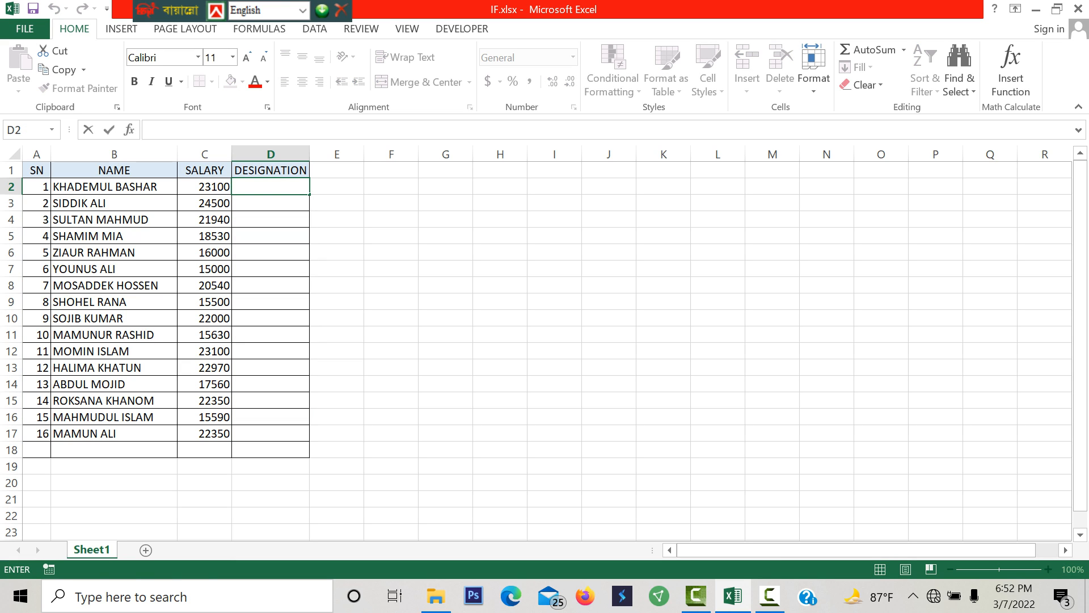
text(=)
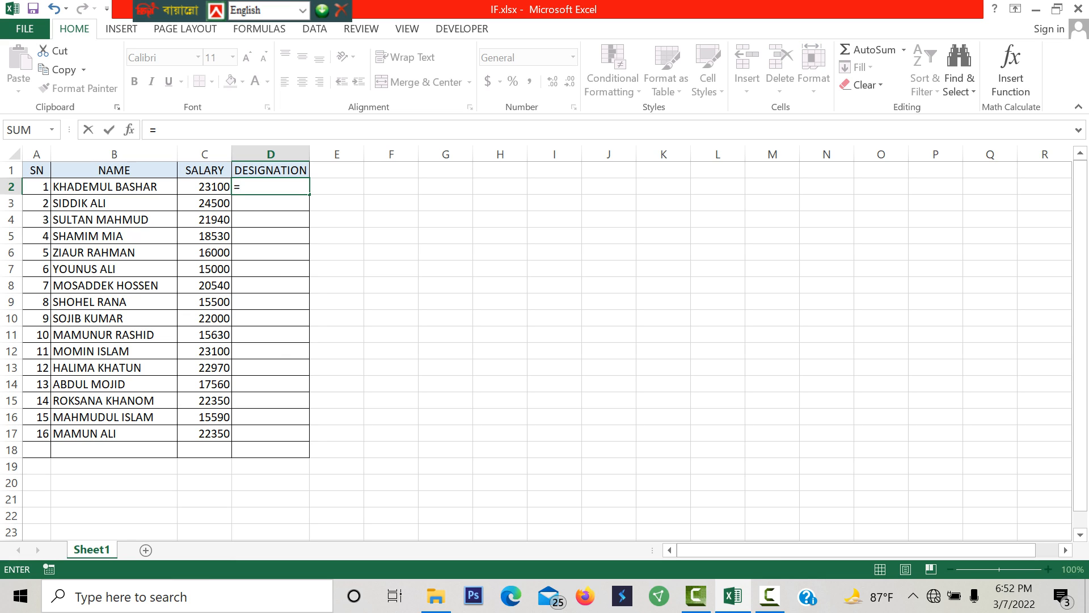
text(IF)
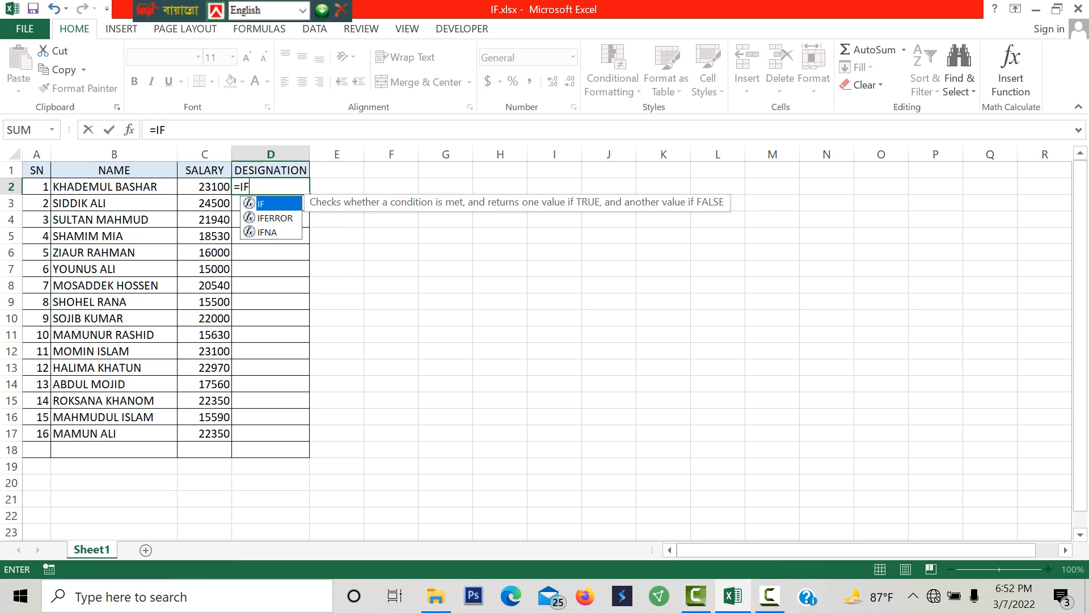
text(()
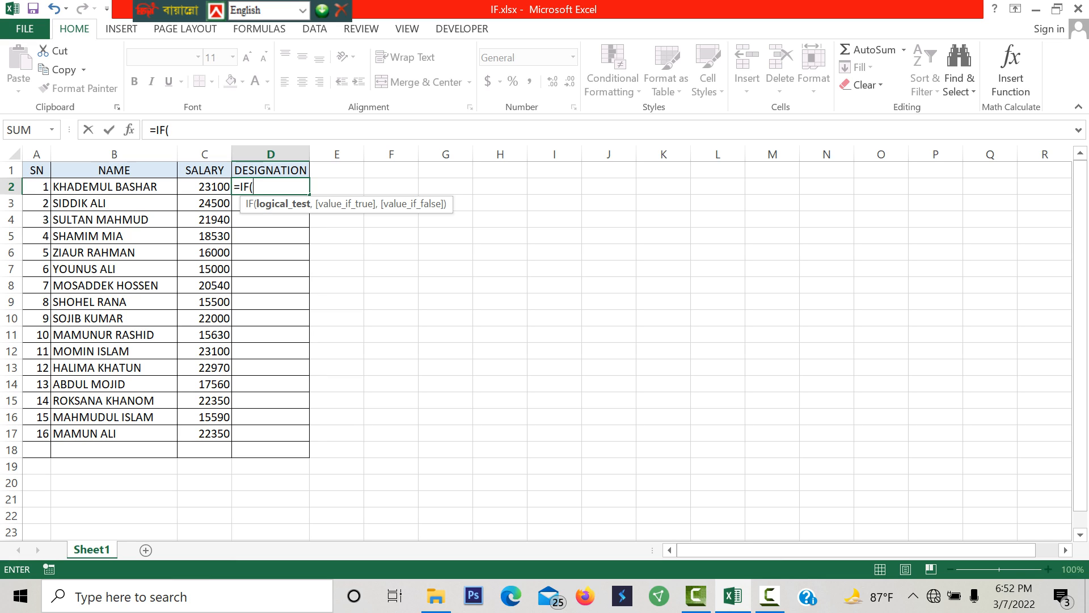
key(Left)
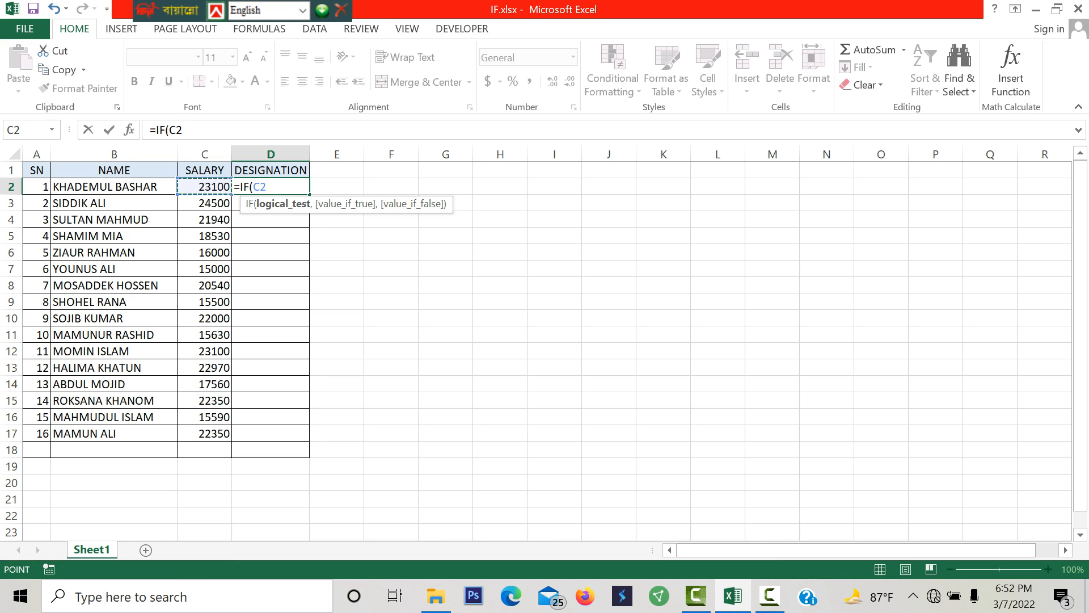
text(>=22000)
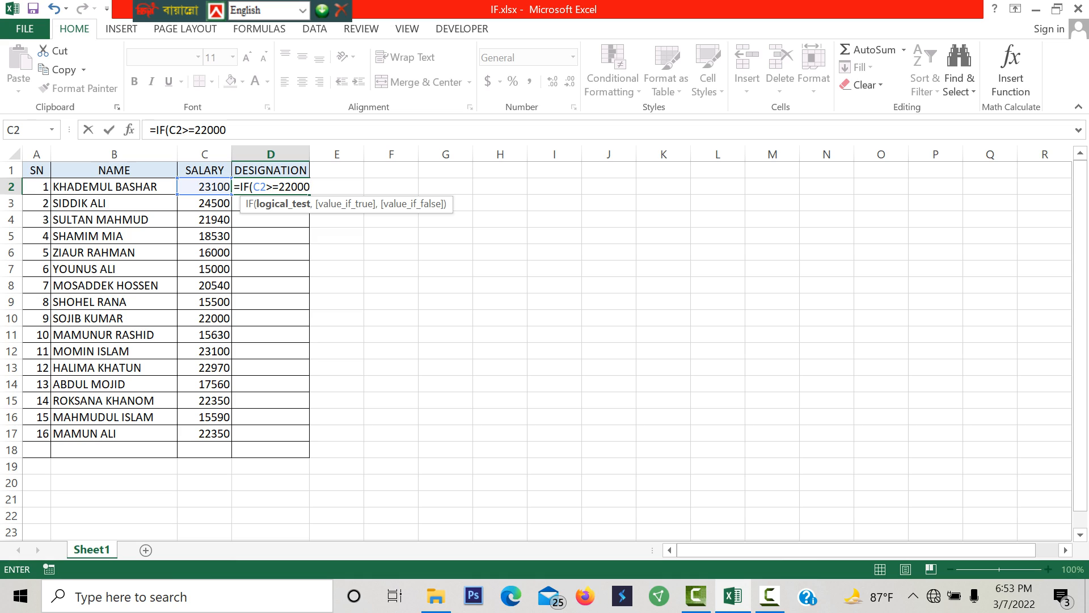
text(,)
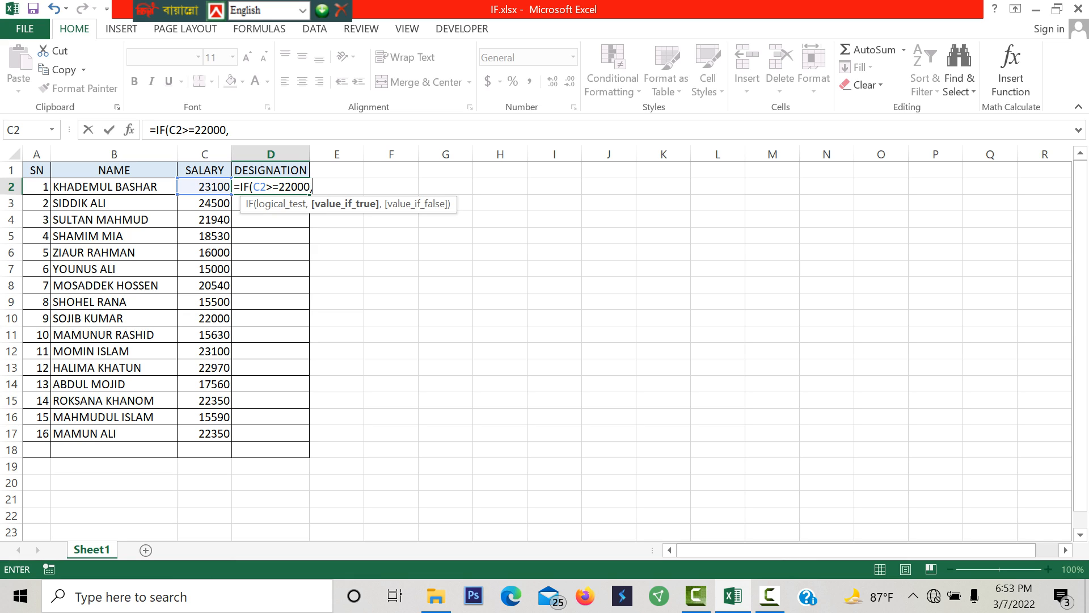
- Enter "SO" as the true value of the IF formula in D2
text("SO",)
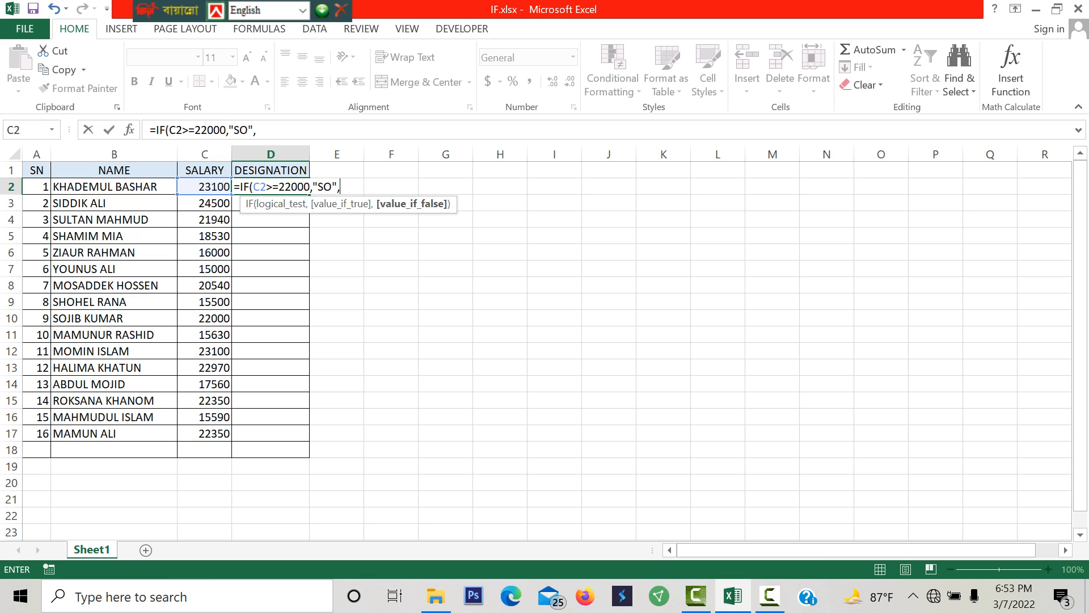
text(I)
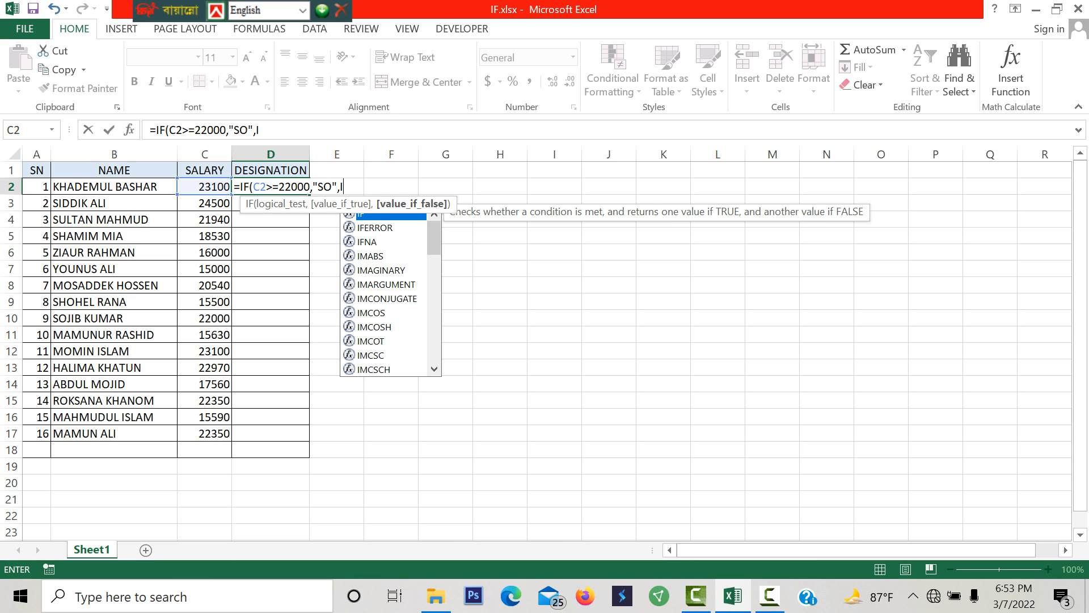
text(F)
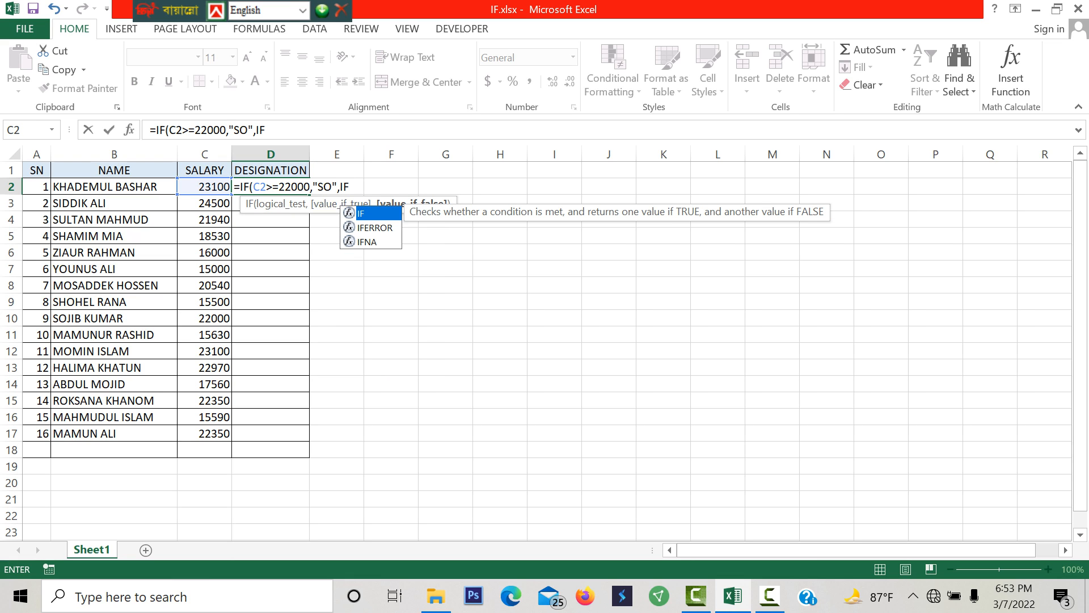
text(()
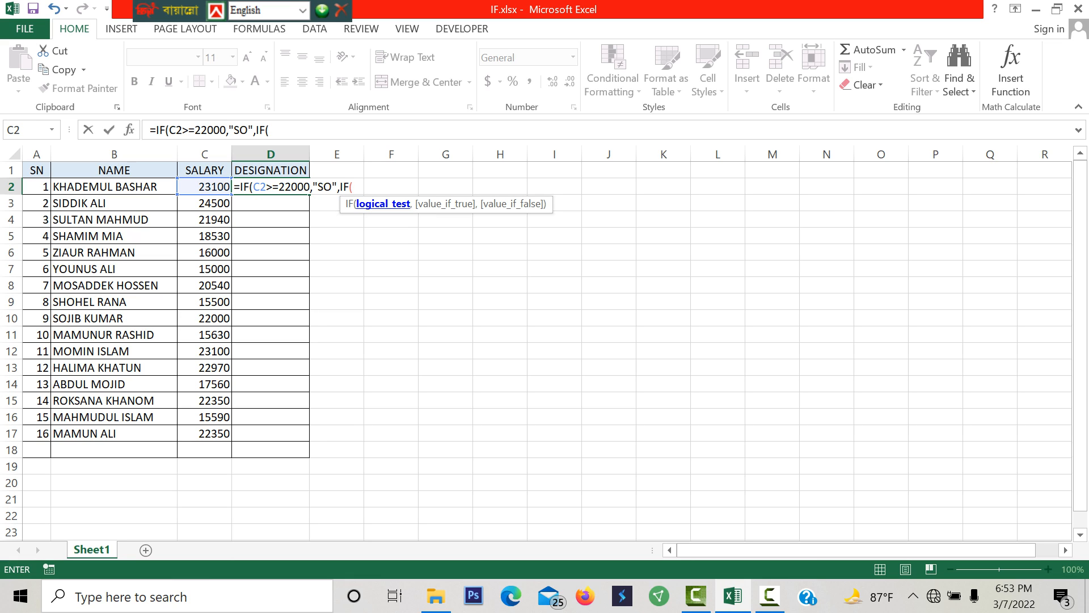
text(A)
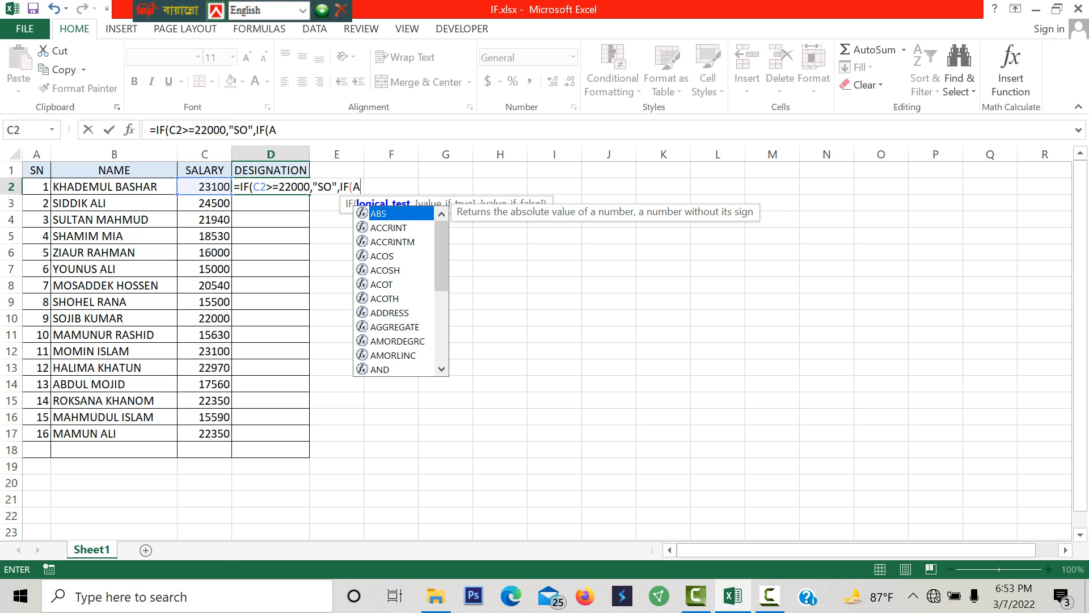
text(ND)
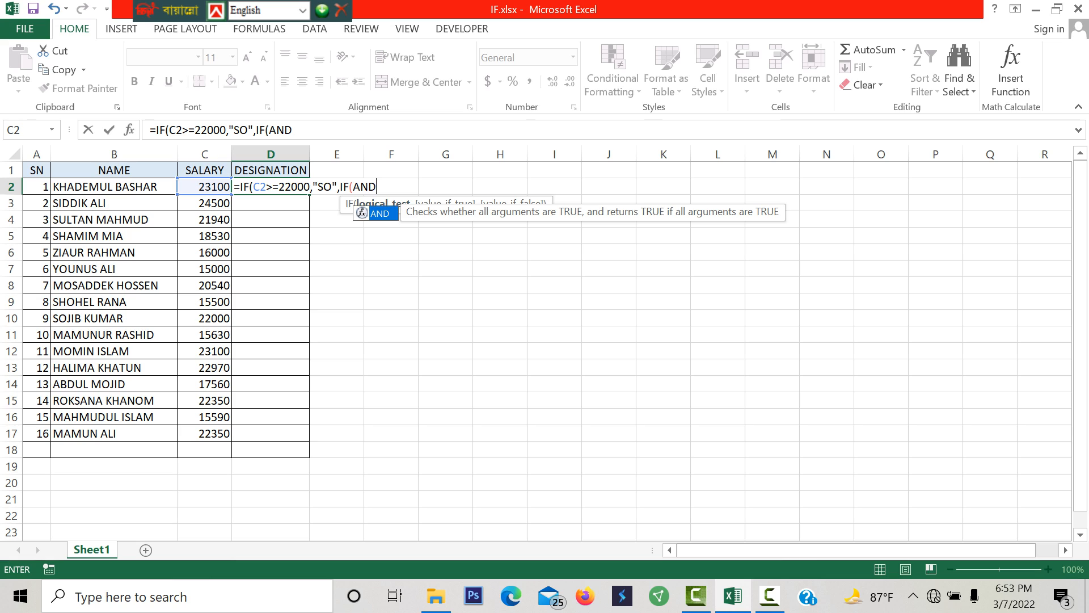
text(()
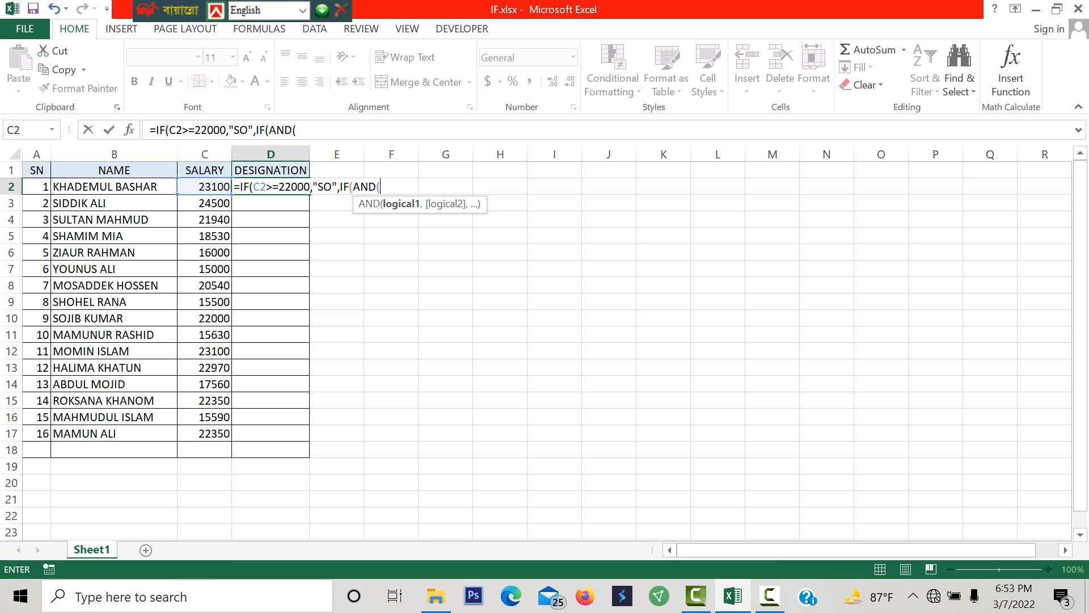
- Enter C2>=16000 as the first condition of the AND function
text(C2)
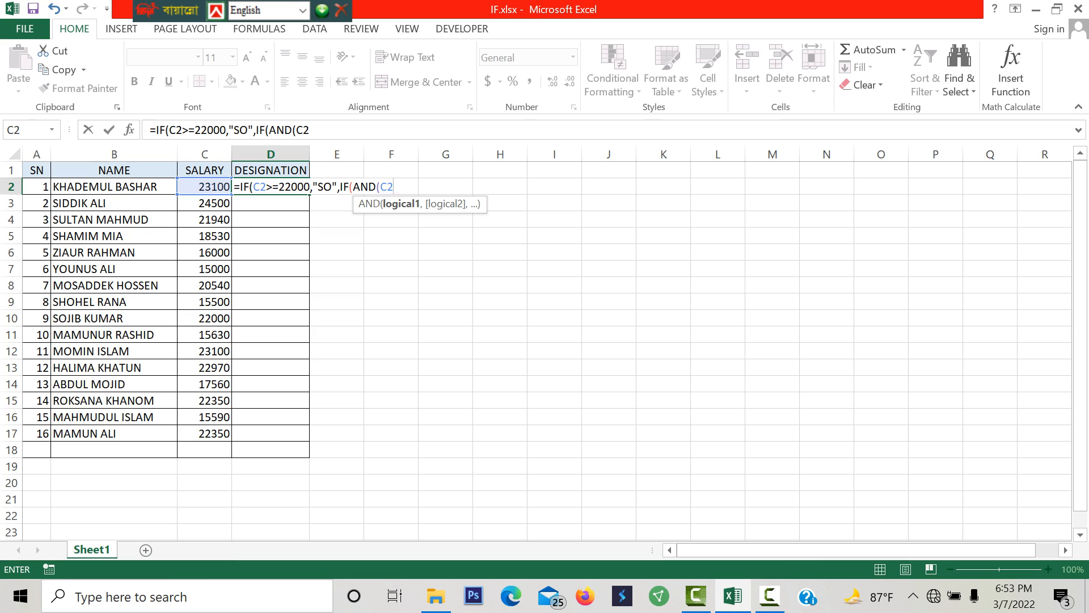
text(>=16000,)
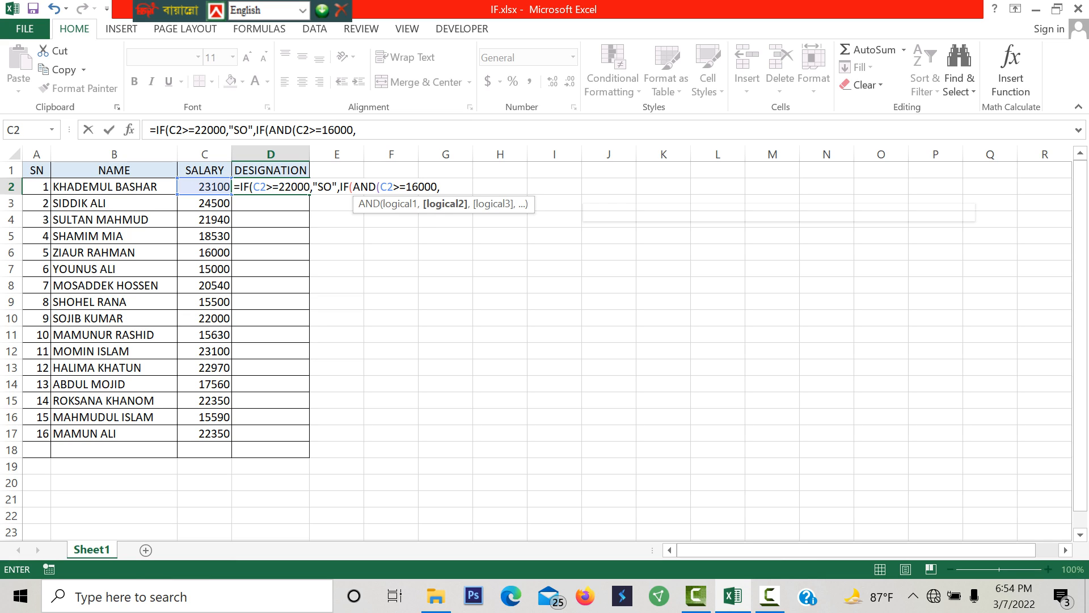
text(C2)
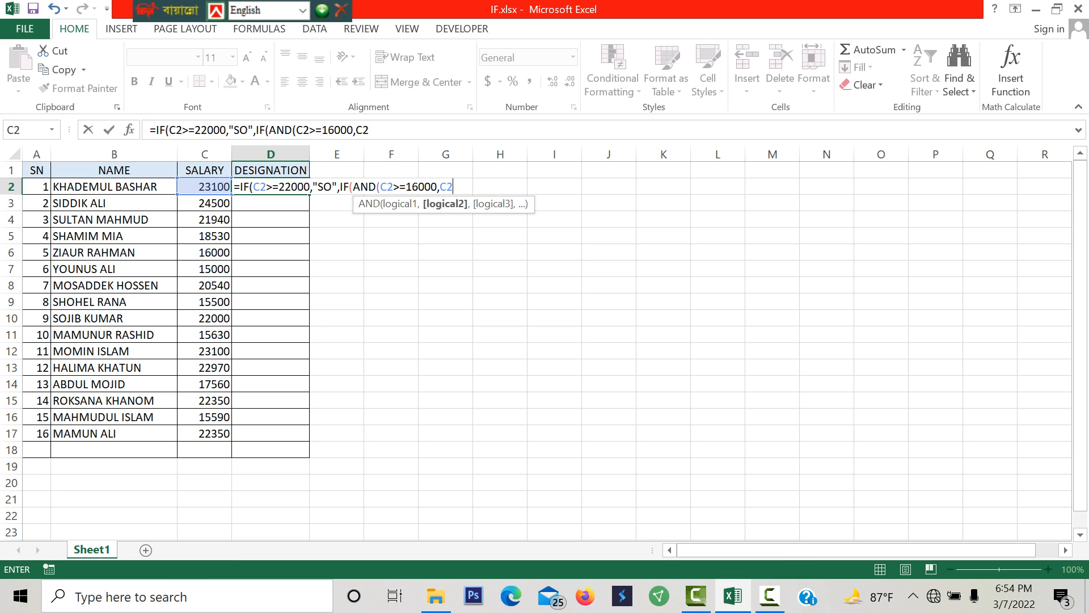
text(,=)
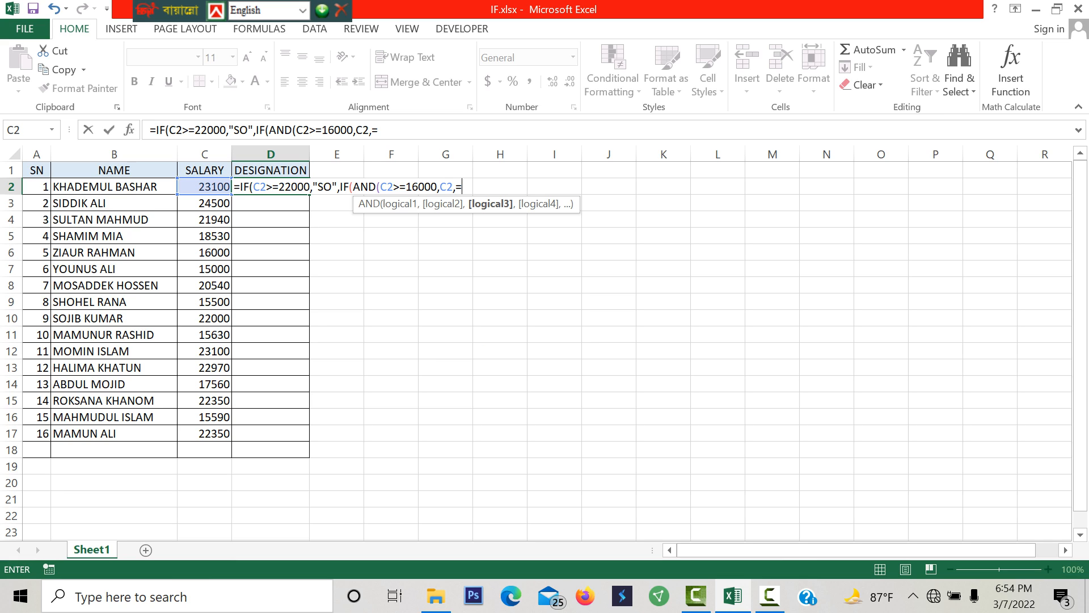
- Enter C2<22000 as the second AND condition and close the AND function
key(BackSpace)
key(BackSpace)
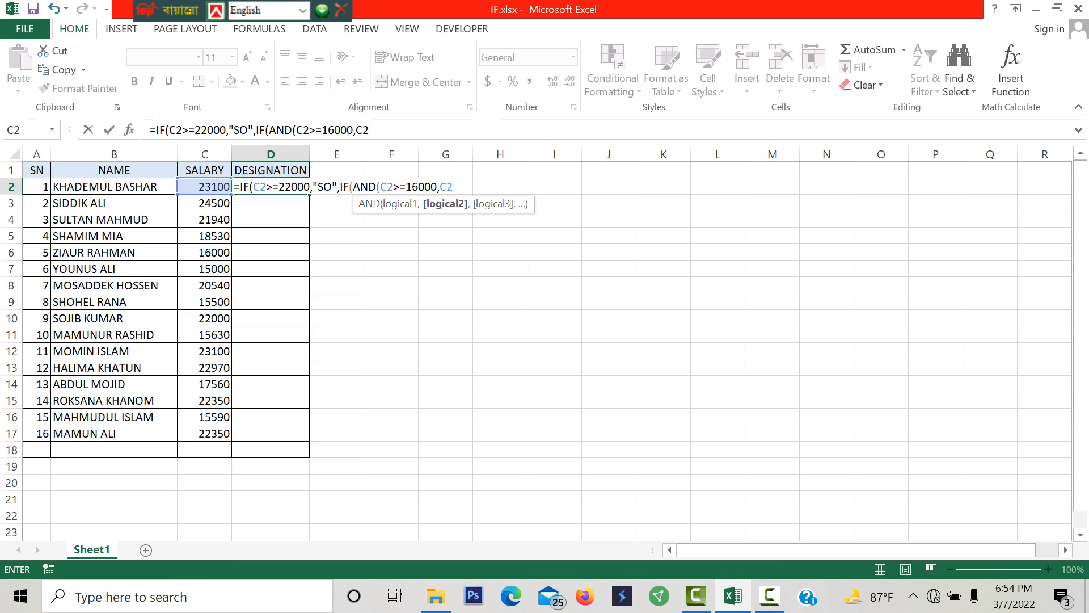
text(<22000,)
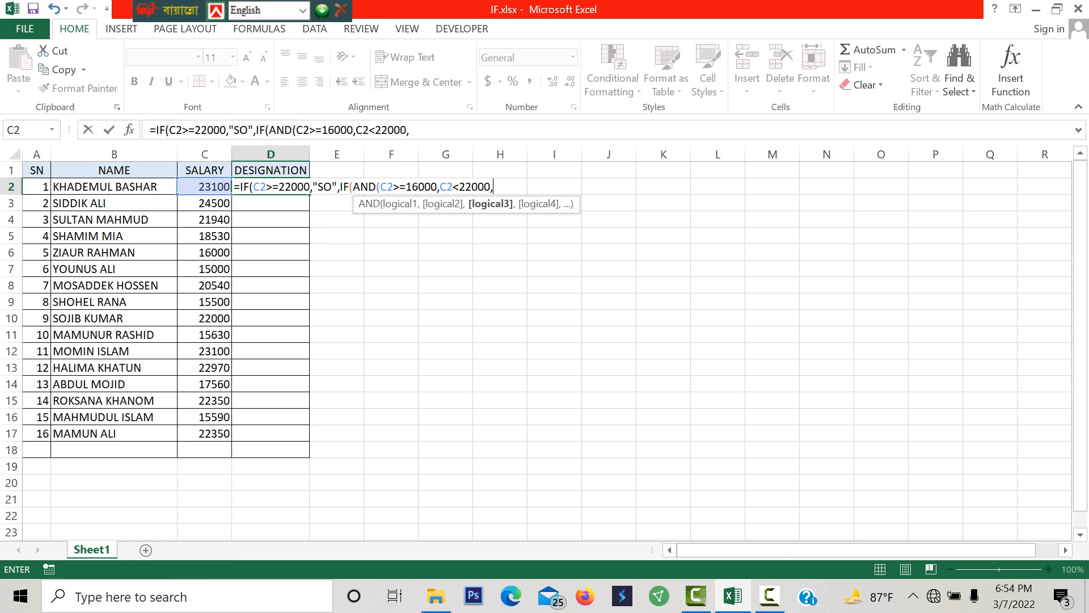
key(BackSpace)
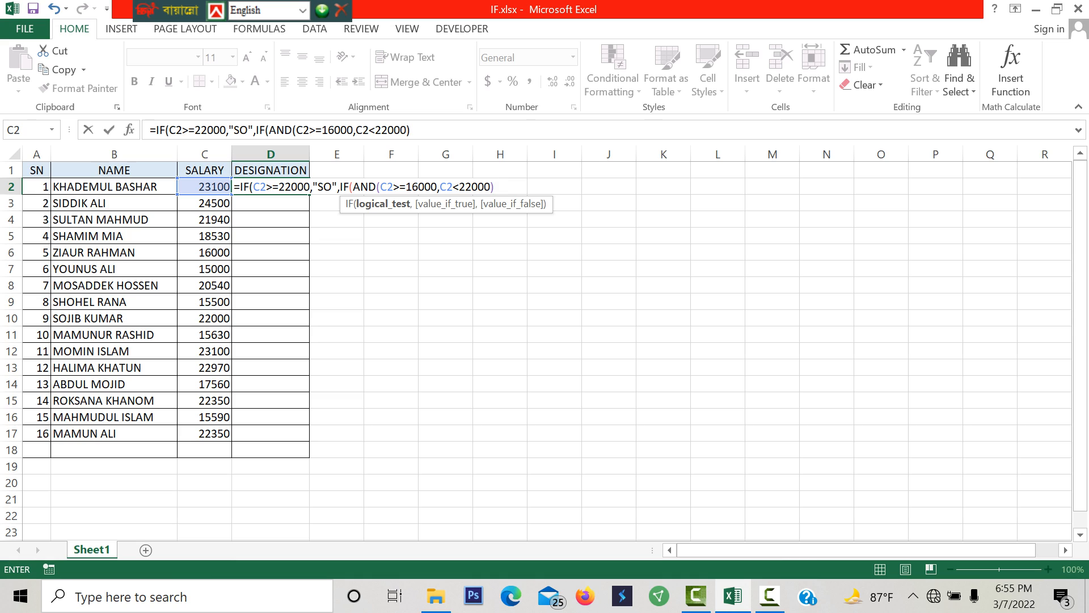
- Enter "O" as the true value of the nested IF
text(,)
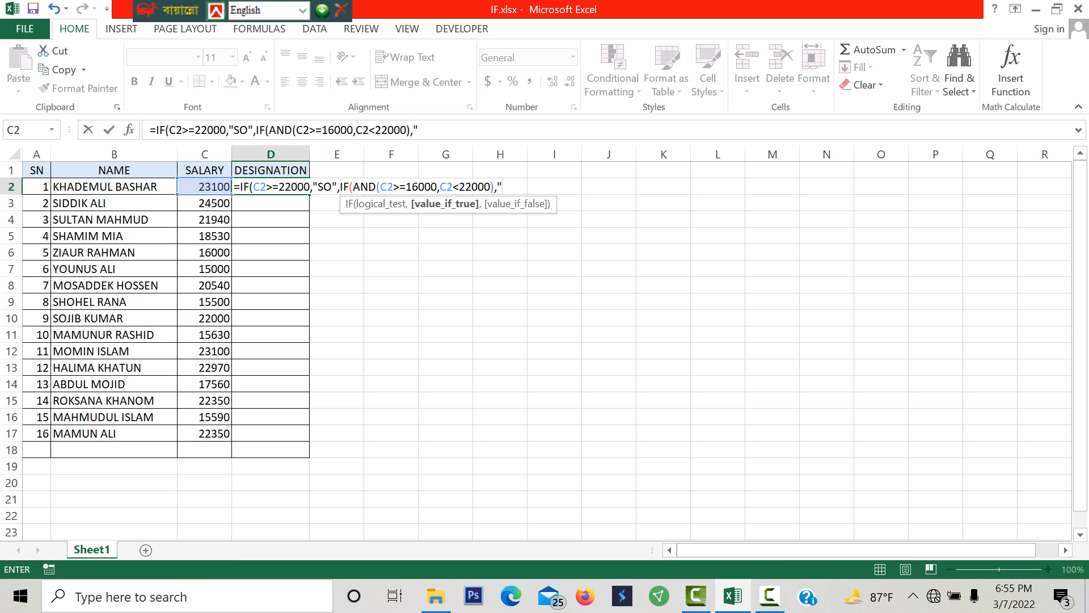
text("O",)
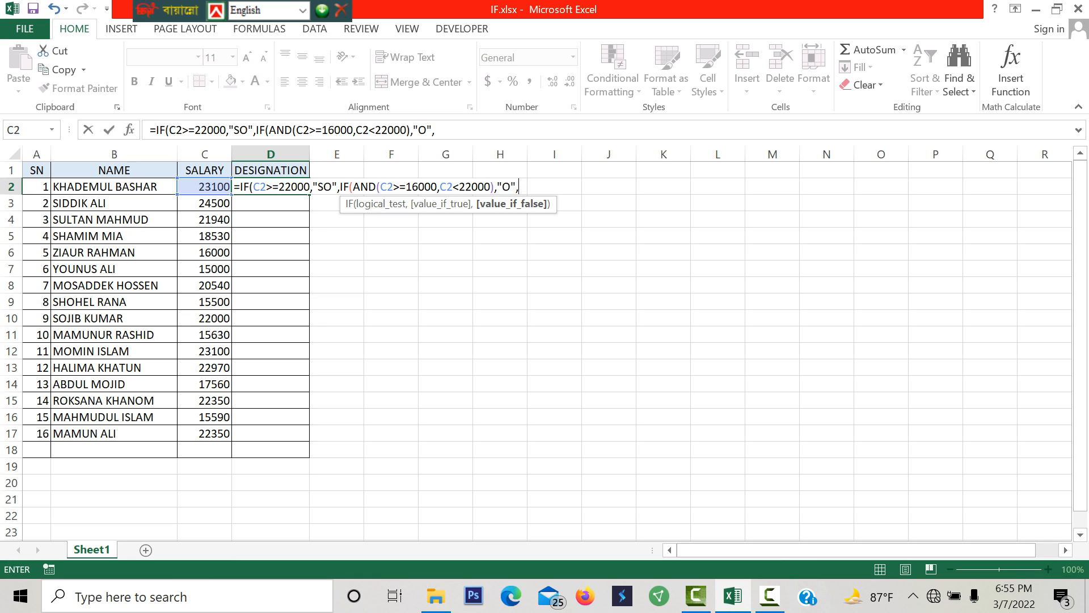
text("OC"))
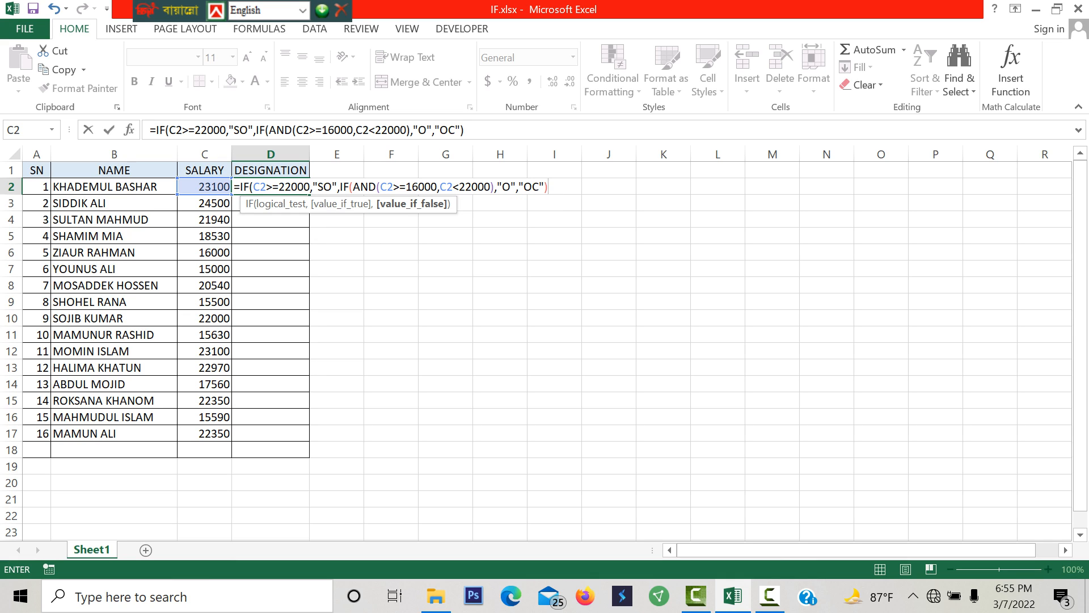
text())
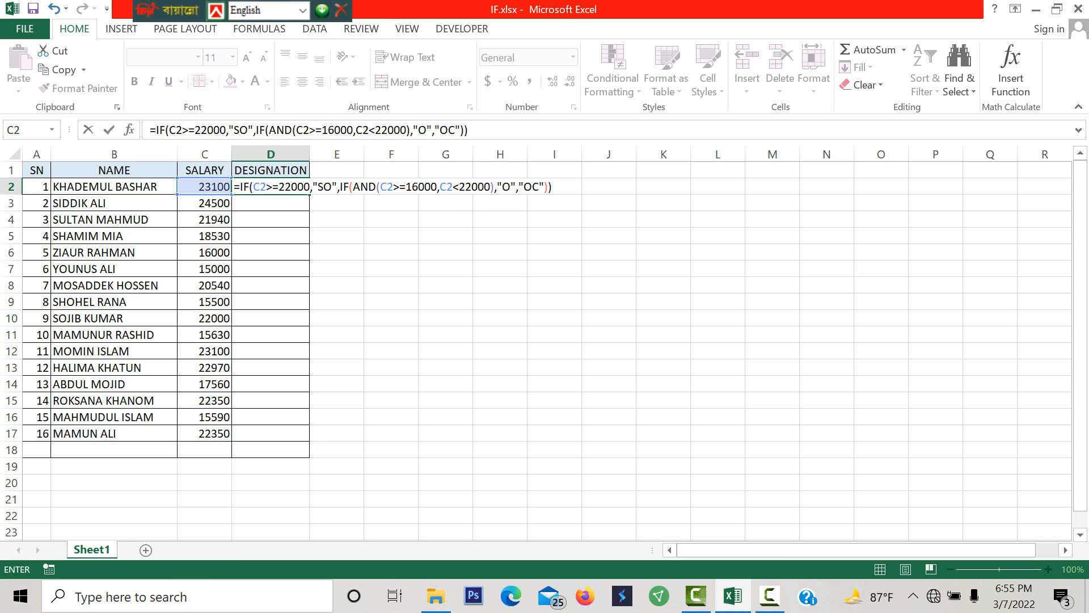
- Enter "OC" as the nested false value and complete =IF(C2>=22000,"SO",IF(AND(C2>=16000,C2<22000),"O","OC")) in D2
key(Return)
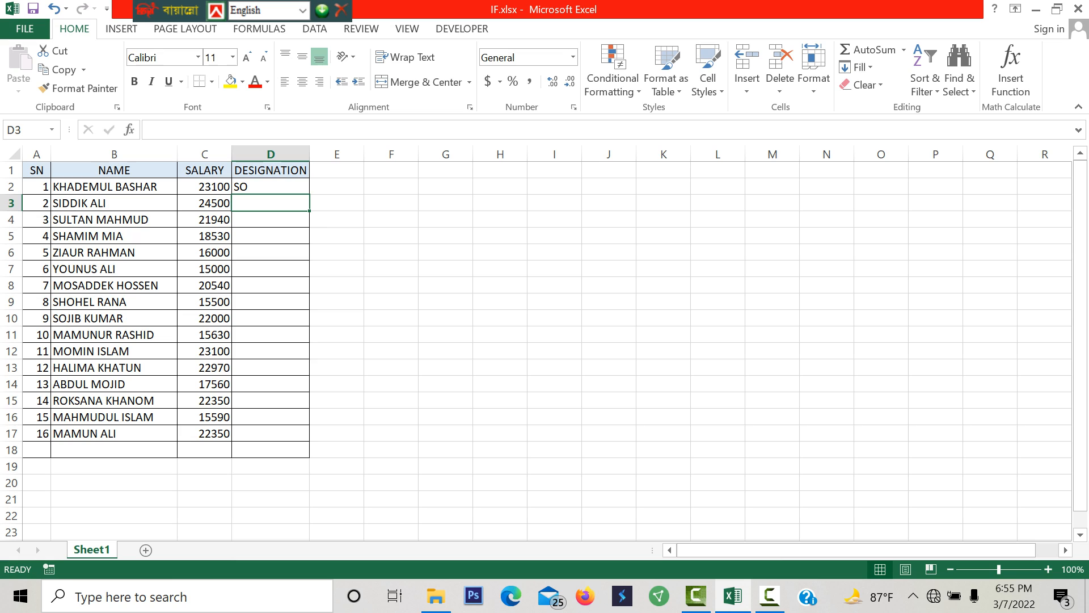
- Fill the nested IF formula from D2 down the DESIGNATION column to D17
click(271, 187)
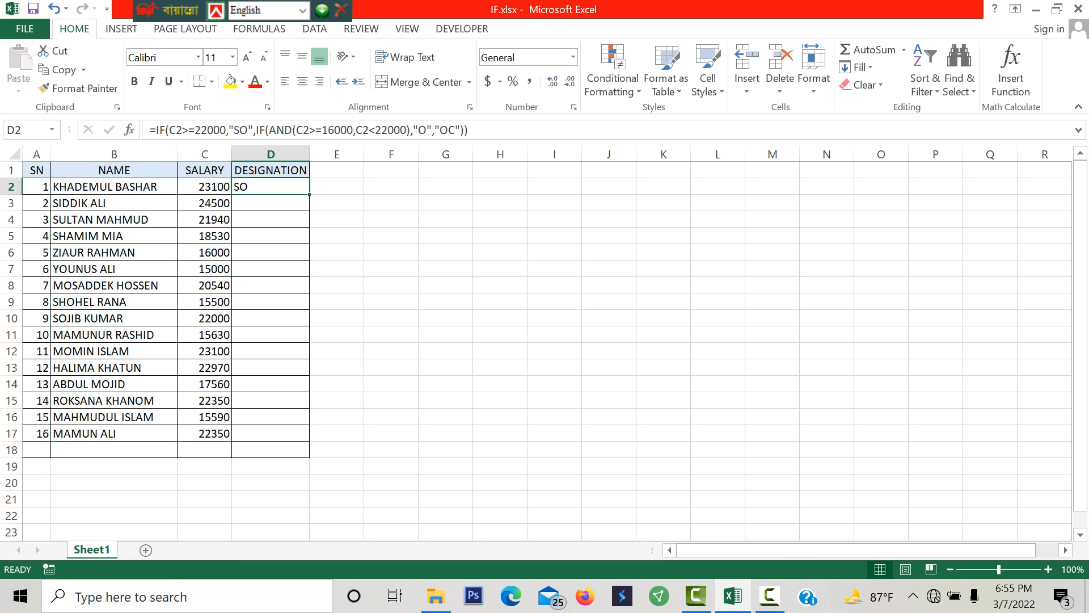
double_click(310, 195)
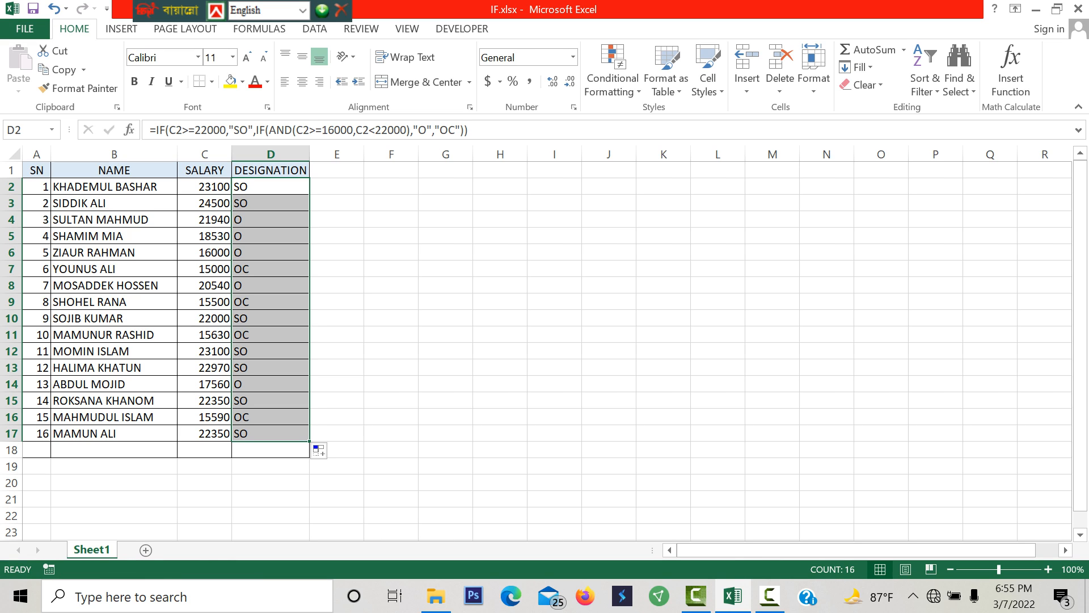
- Check the filled DESIGNATION formulas in D2, D7 and D16 and compare the designations with the salaries in column C
click(271, 186)
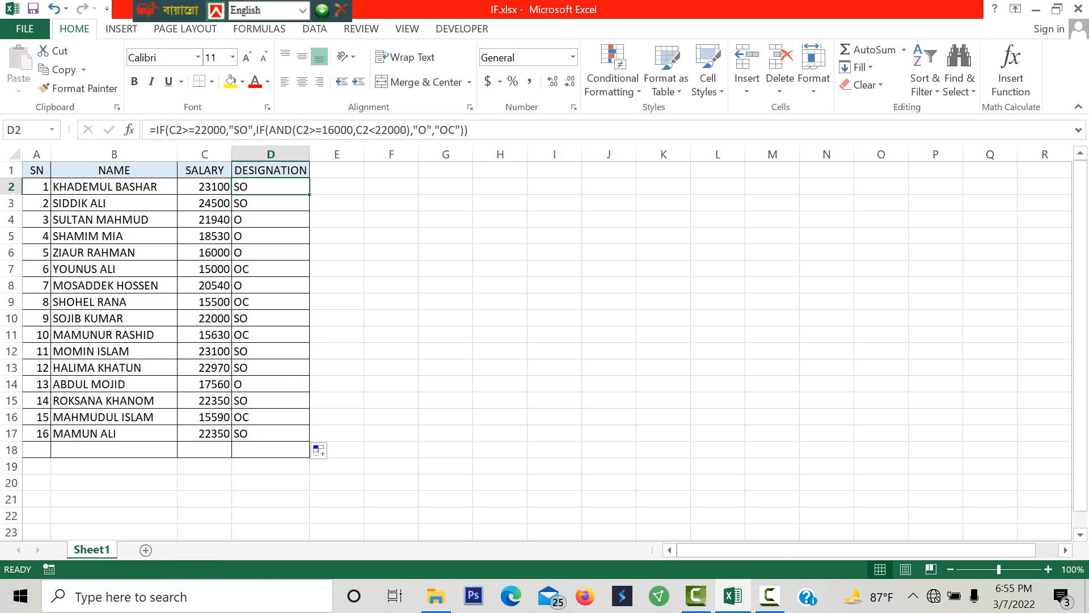
click(270, 269)
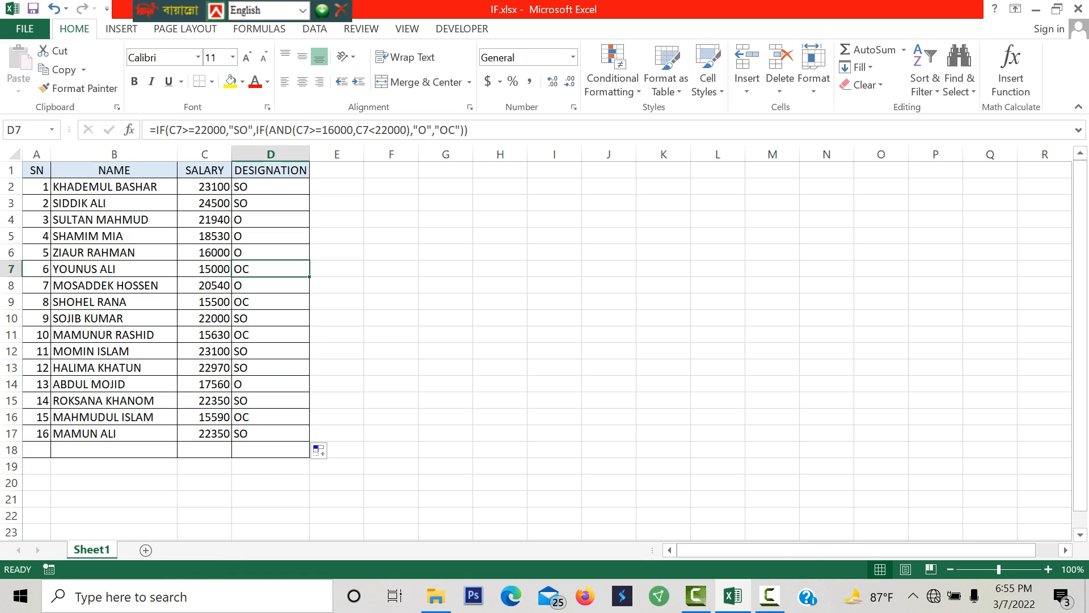
click(271, 417)
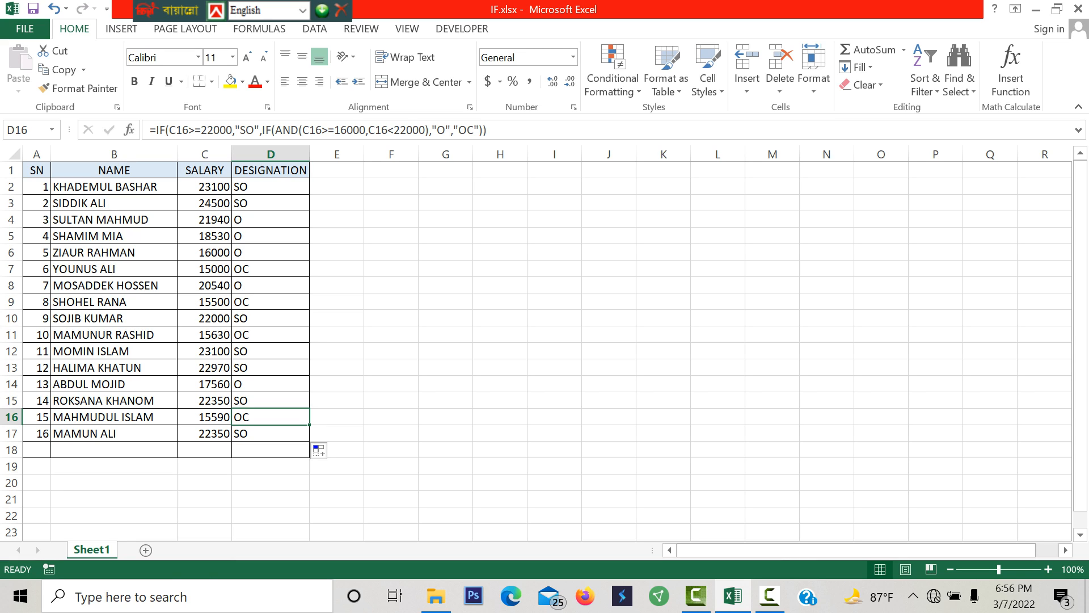
click(337, 351)
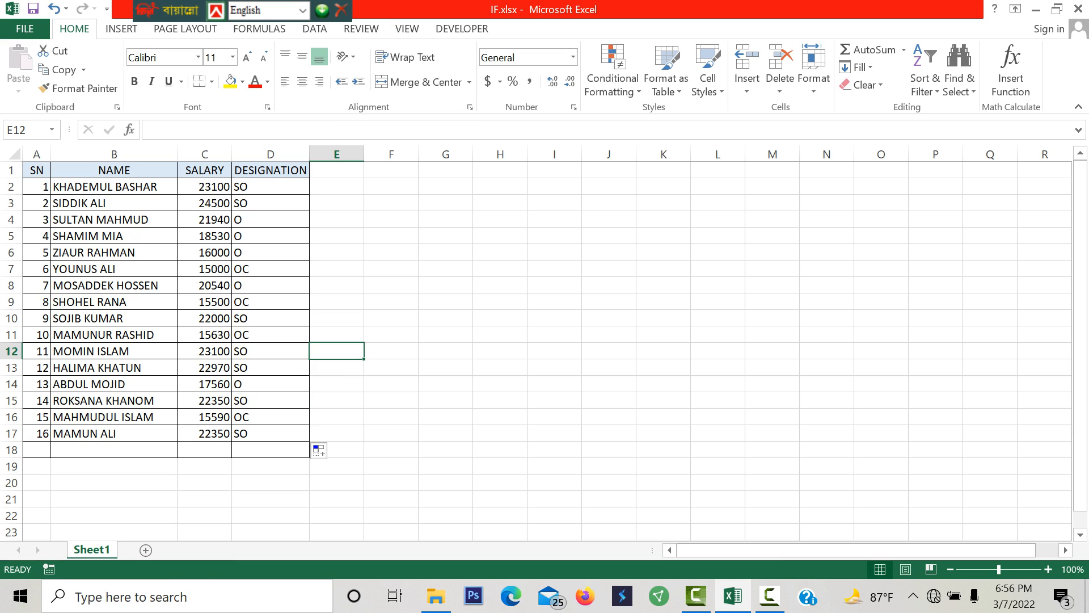
click(205, 186)
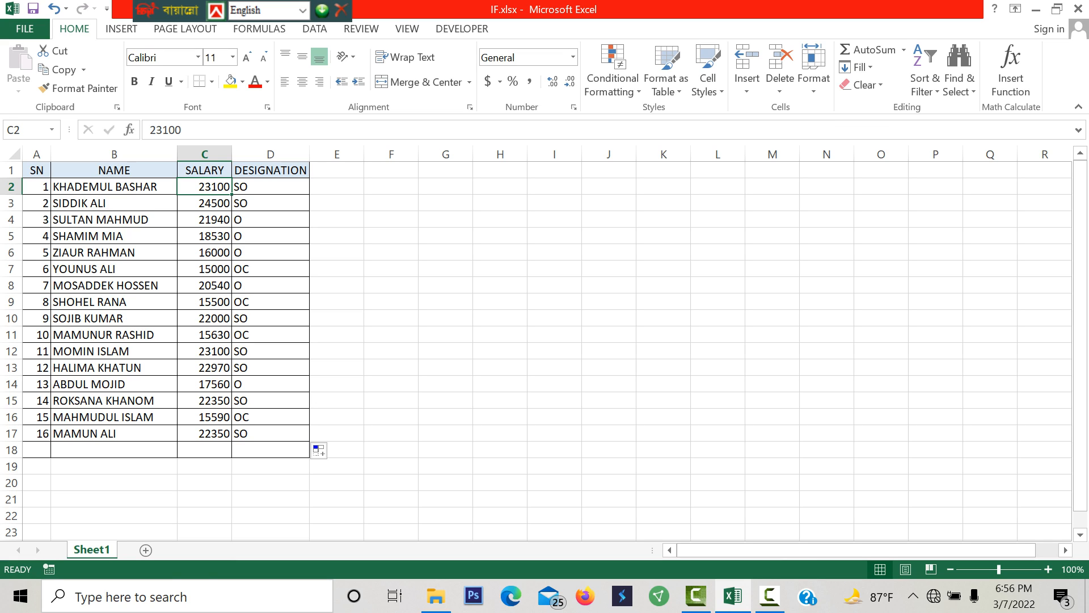
drag(271, 186, 271, 203)
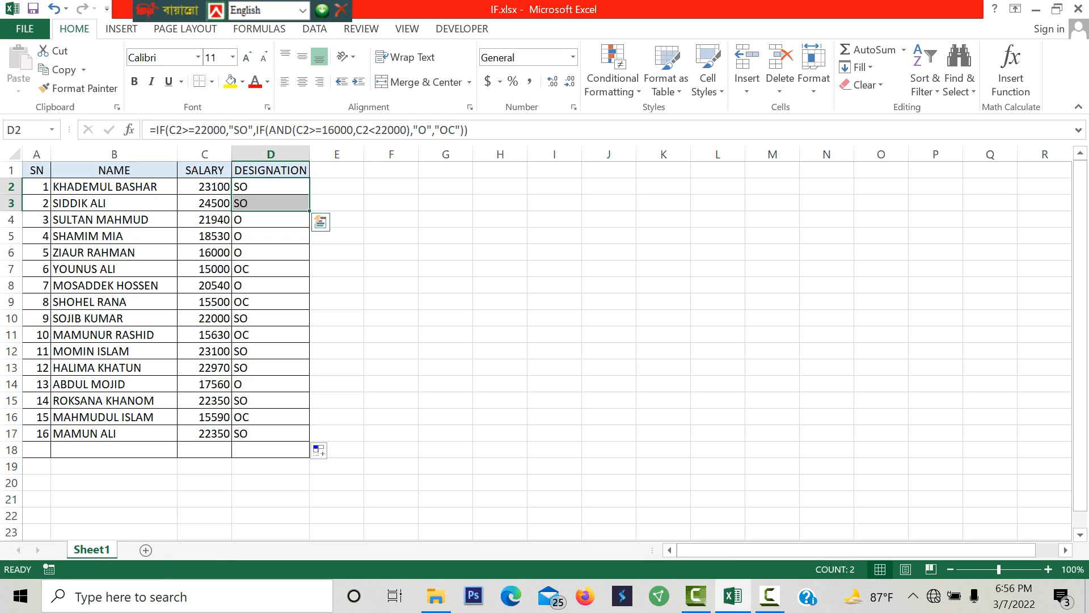
click(205, 219)
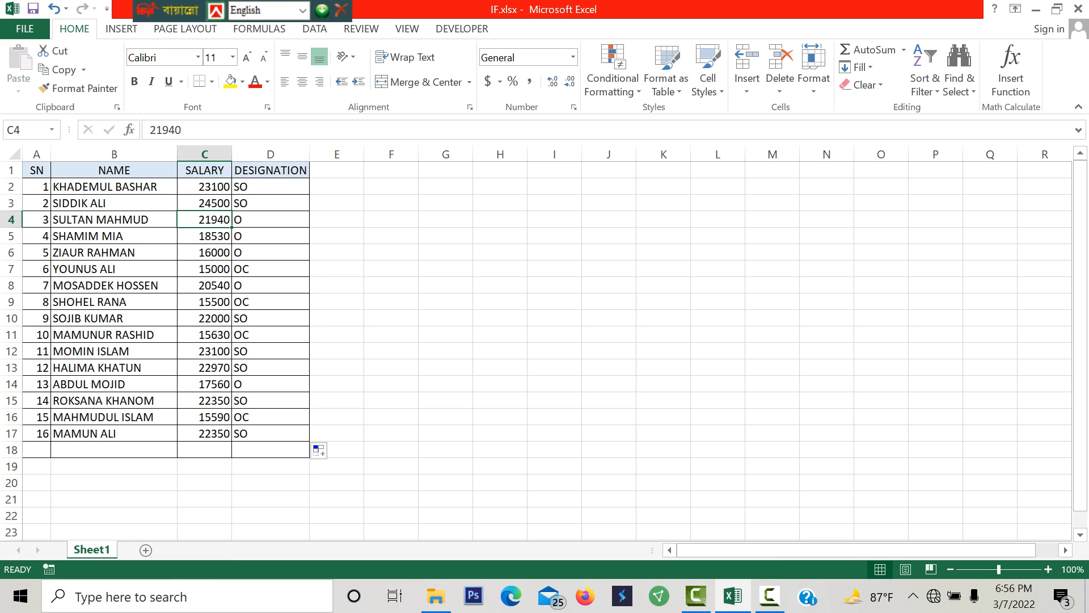
- Start a Greater Than conditional formatting rule for the salaries in C2:C17 with 22000 as the threshold
click(205, 187)
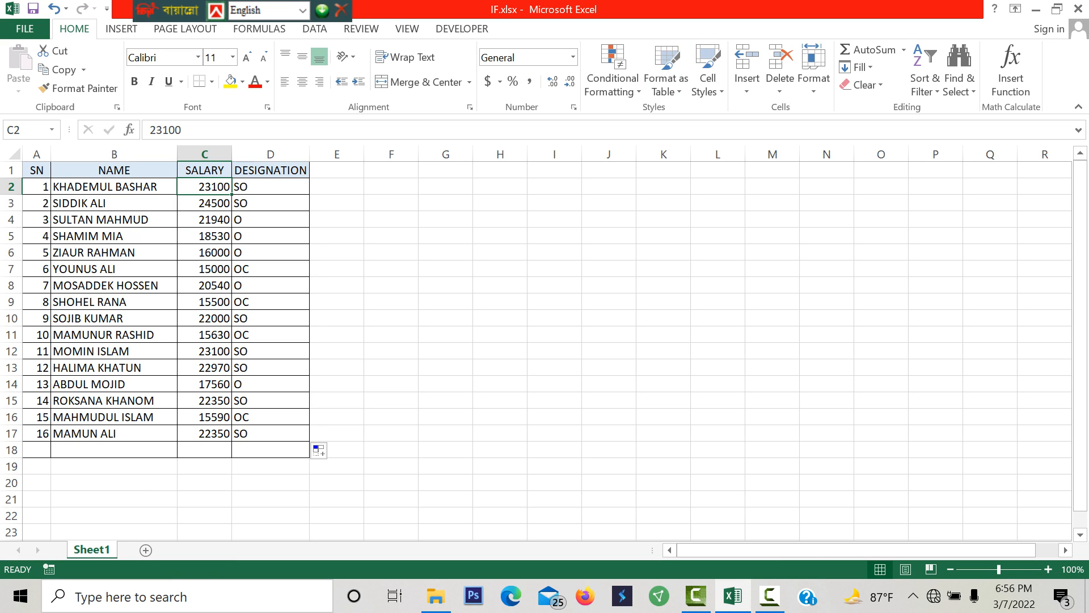
drag(205, 187, 205, 433)
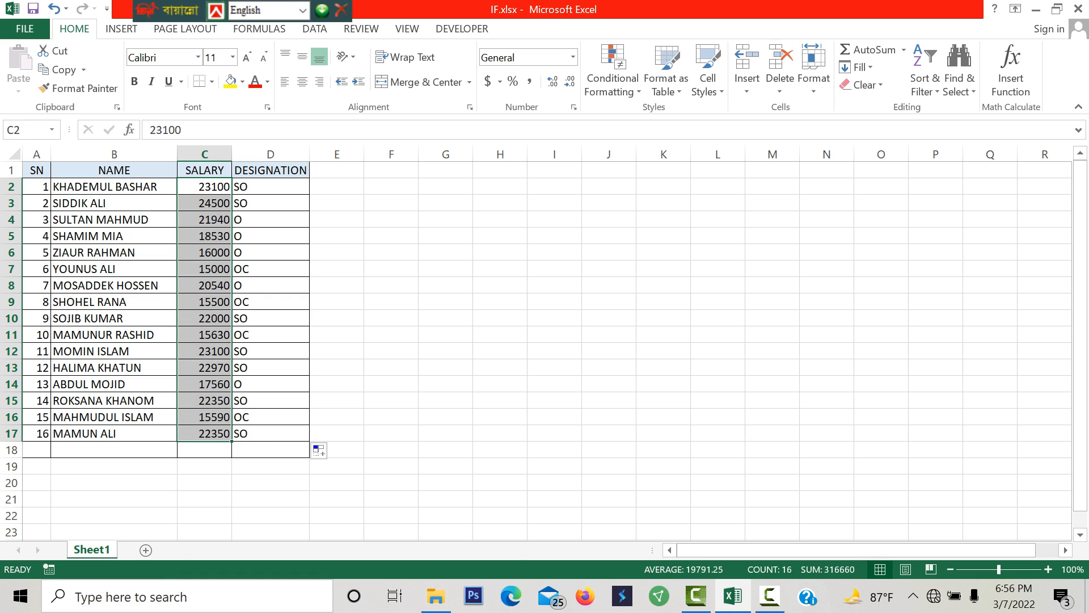
click(612, 80)
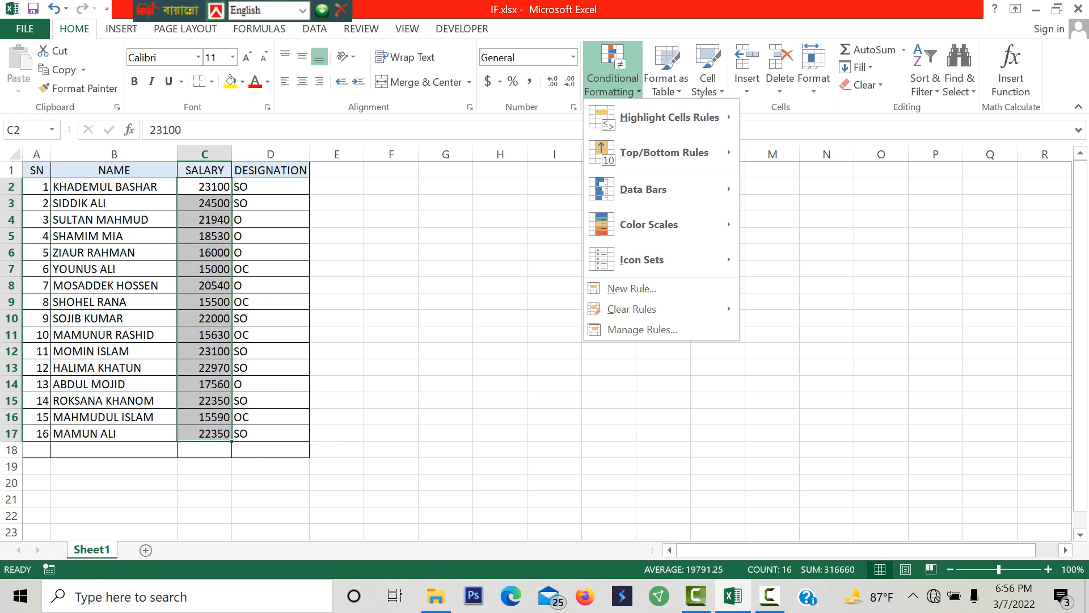
mouse_move(670, 117)
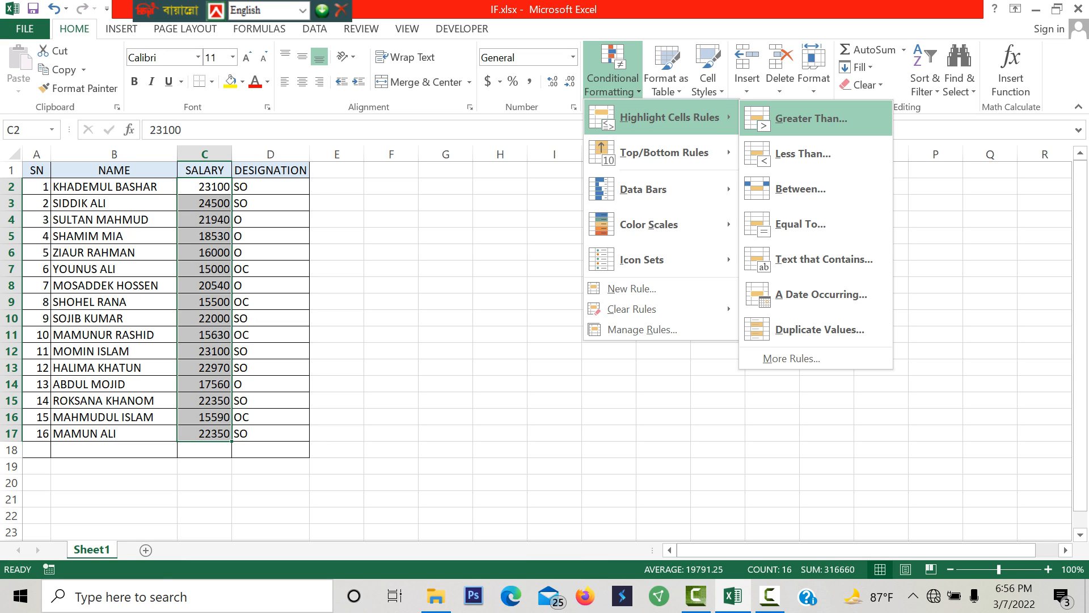
click(811, 118)
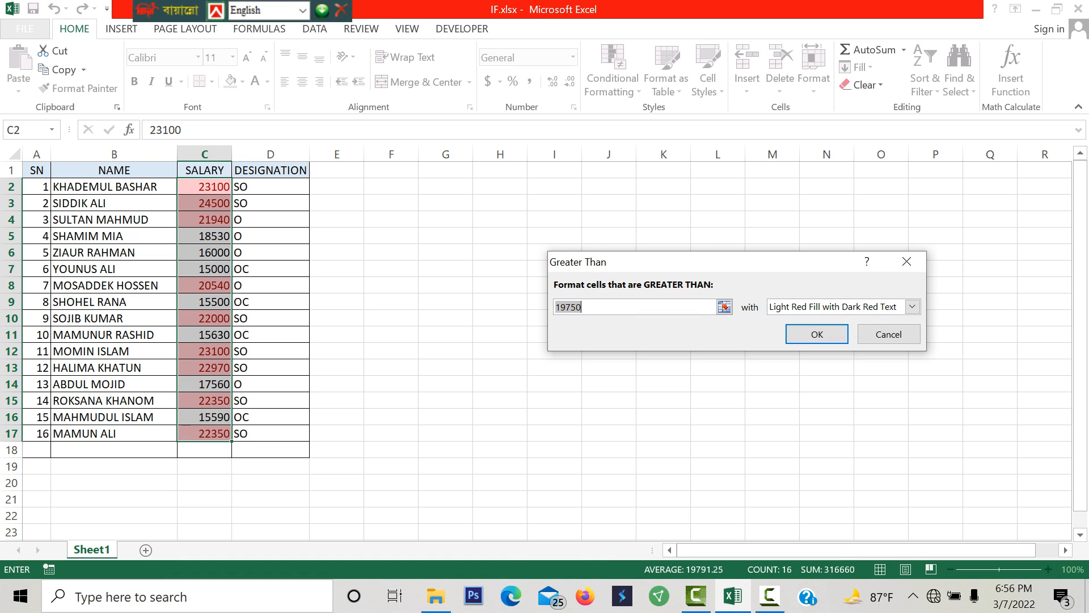
text(22)
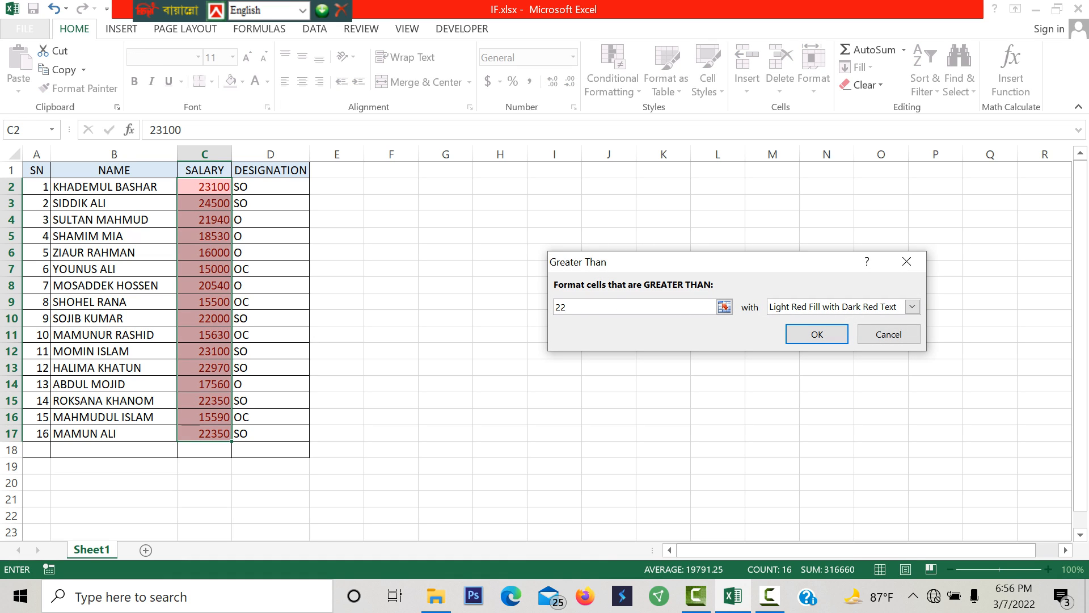
text(000)
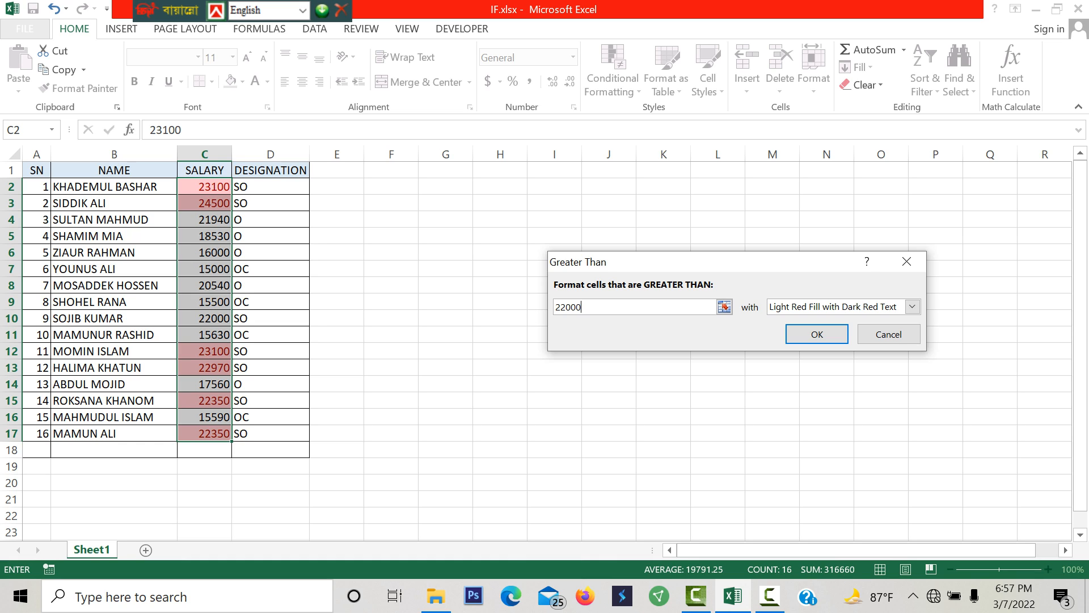
- Change the threshold of the Greater Than rule to 21999
double_click(568, 307)
text(1)
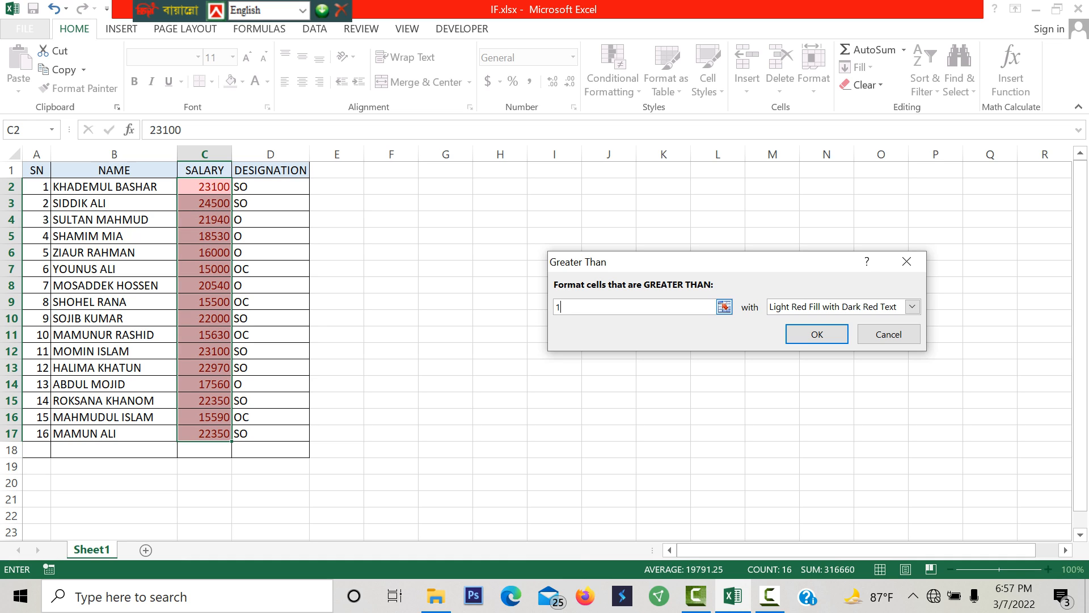
key(BackSpace)
text(21999)
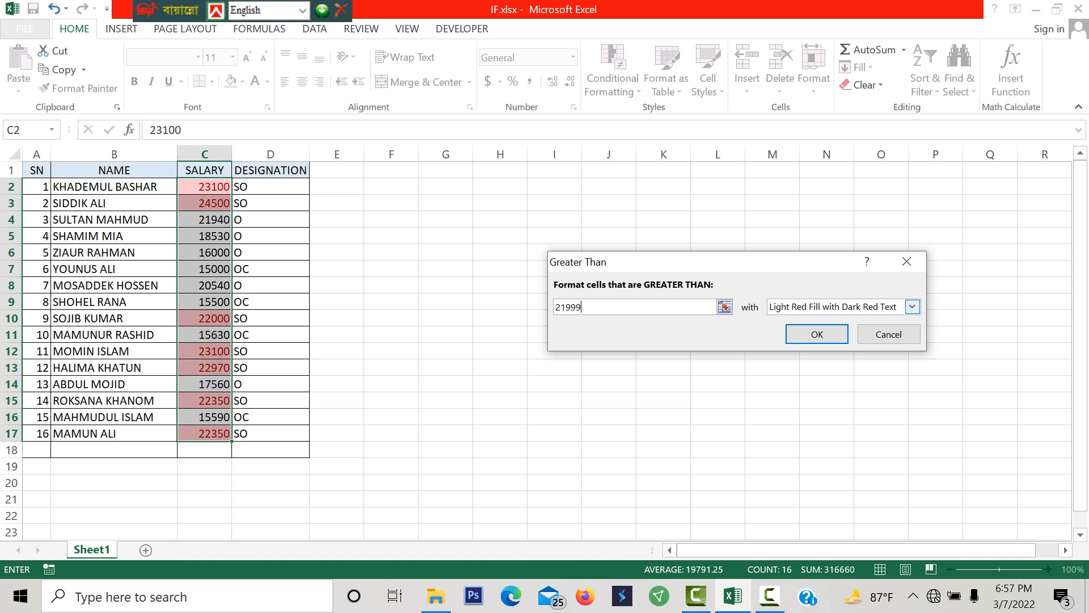
- Choose Green Fill with Dark Green Text as the Greater Than rule's format and apply the rule to the salaries
click(912, 307)
key(Down)
key(Down)
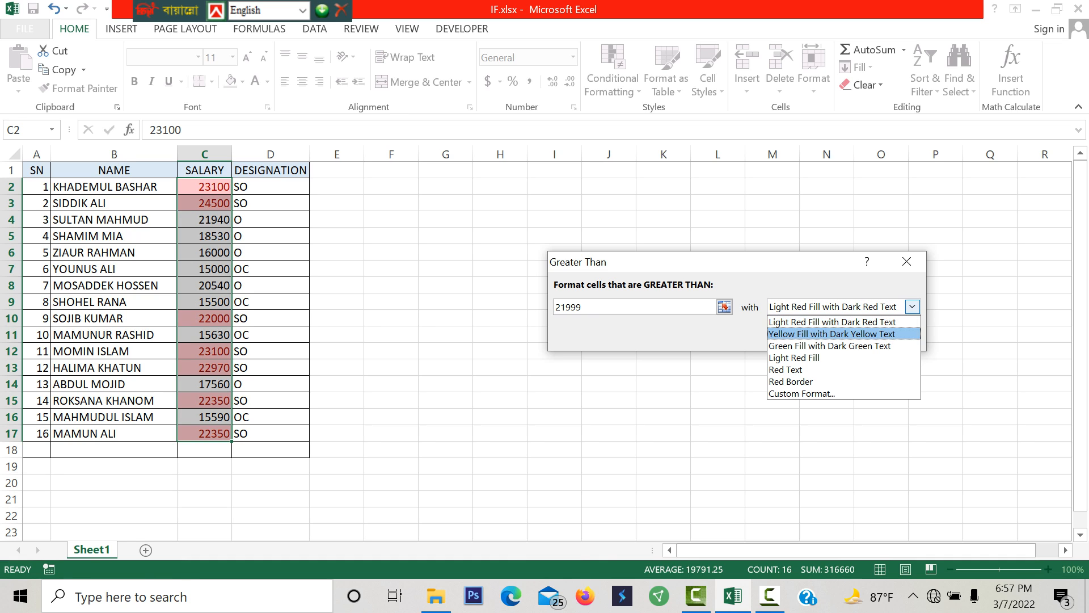
key(Return)
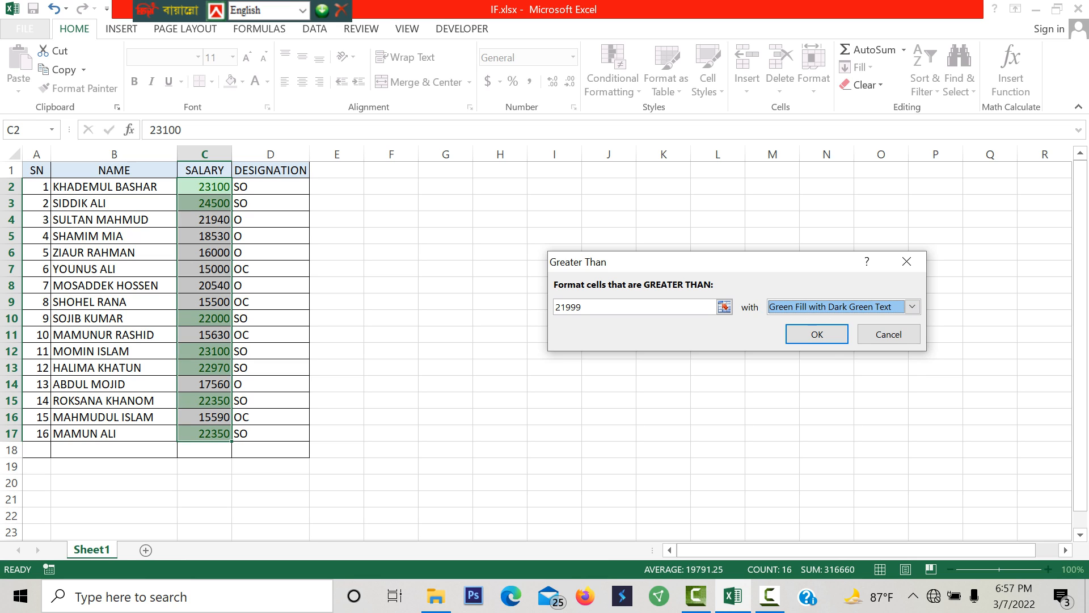
click(817, 334)
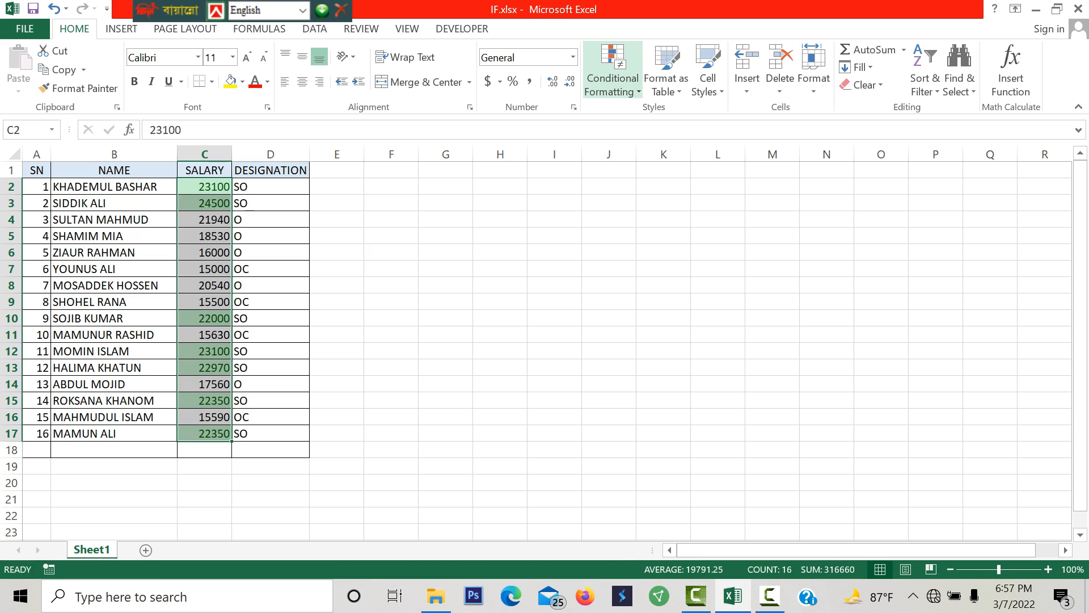
- Highlight the salaries in C2:C17 that are less than 16000 with Light Red Fill with Dark Red Text
click(613, 80)
mouse_move(670, 117)
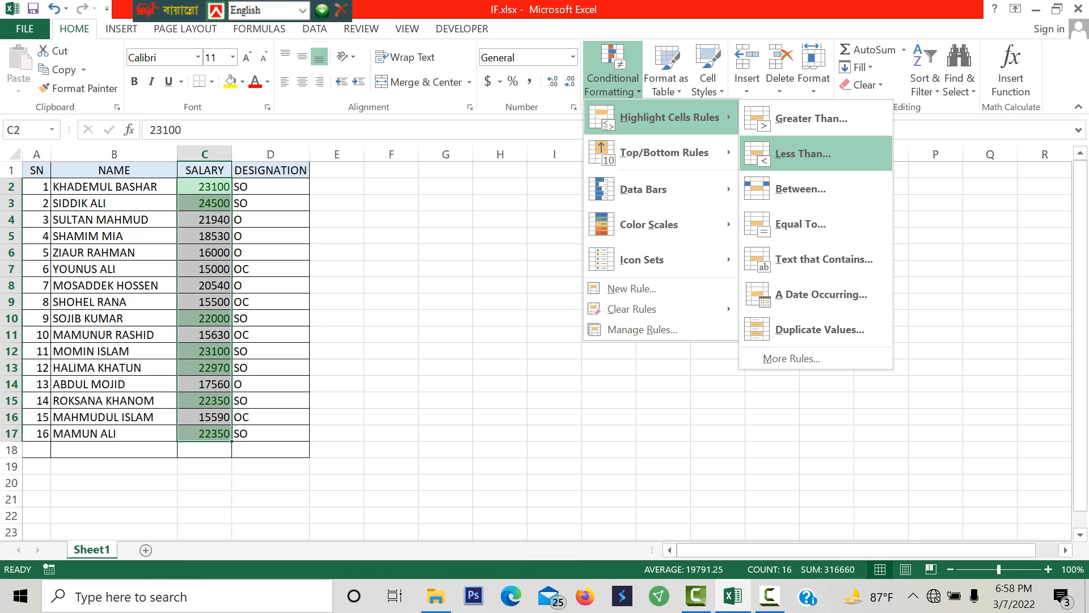
click(803, 153)
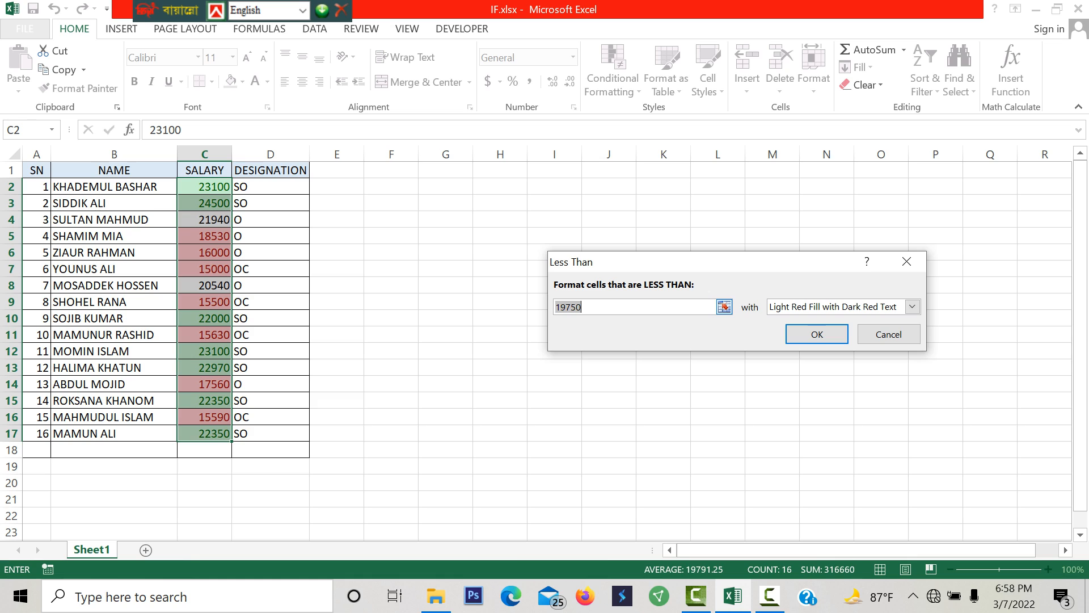
text(1)
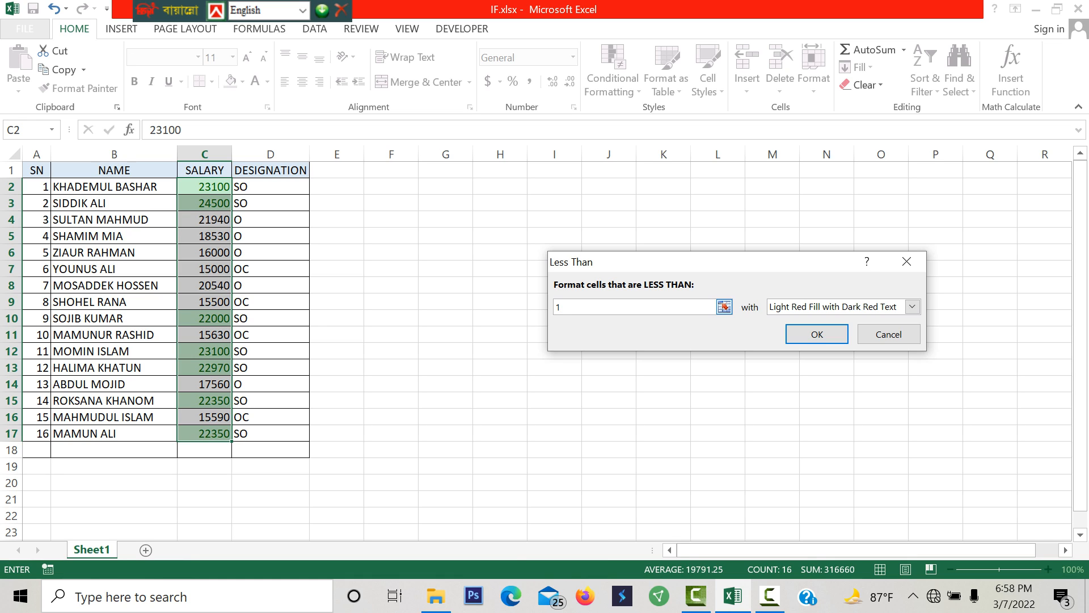
text(6000)
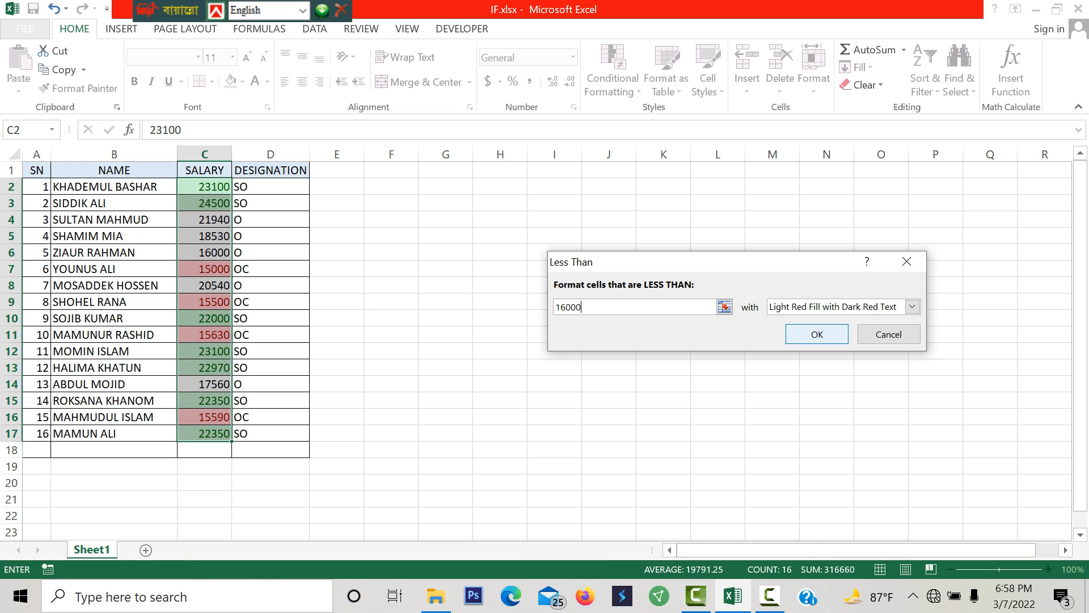
key(Return)
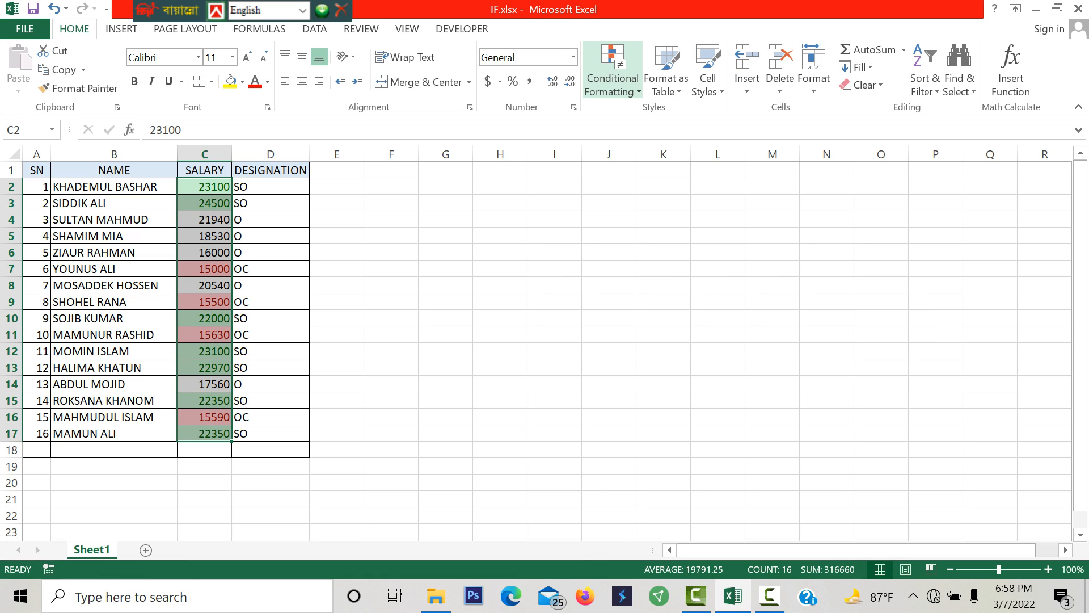
- Highlight the salaries in C2:C17 that are between 16000 and 21999 with Yellow Fill with Dark Yellow Text
click(613, 71)
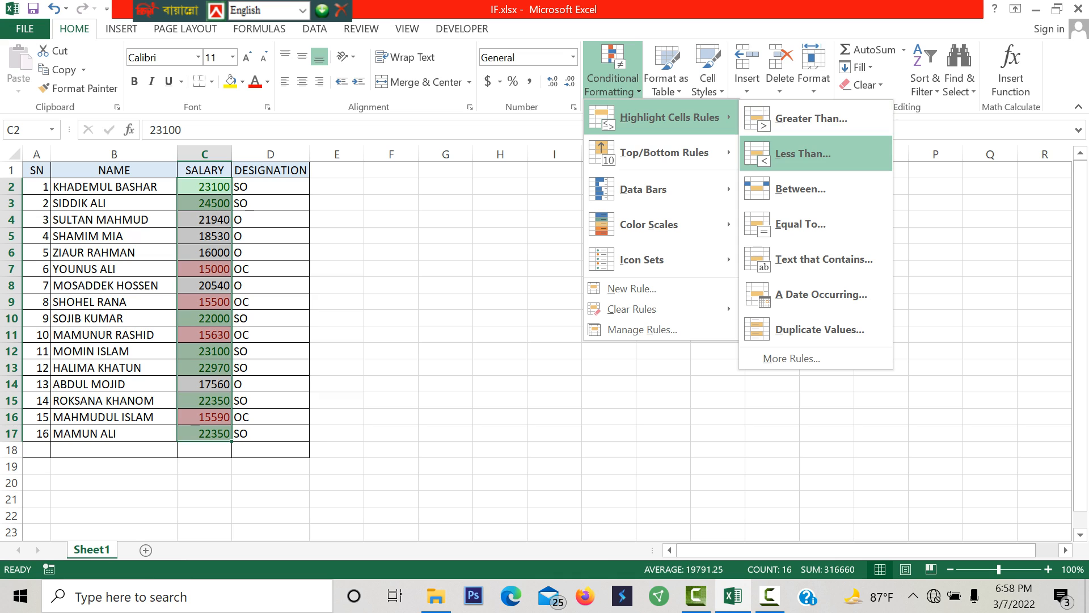
click(800, 188)
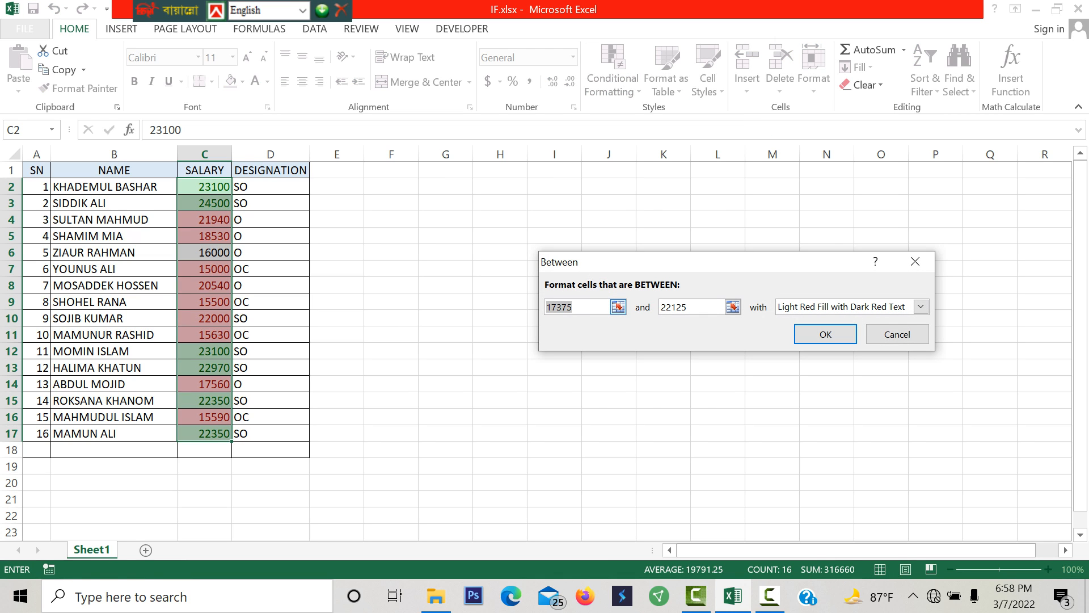
text(1)
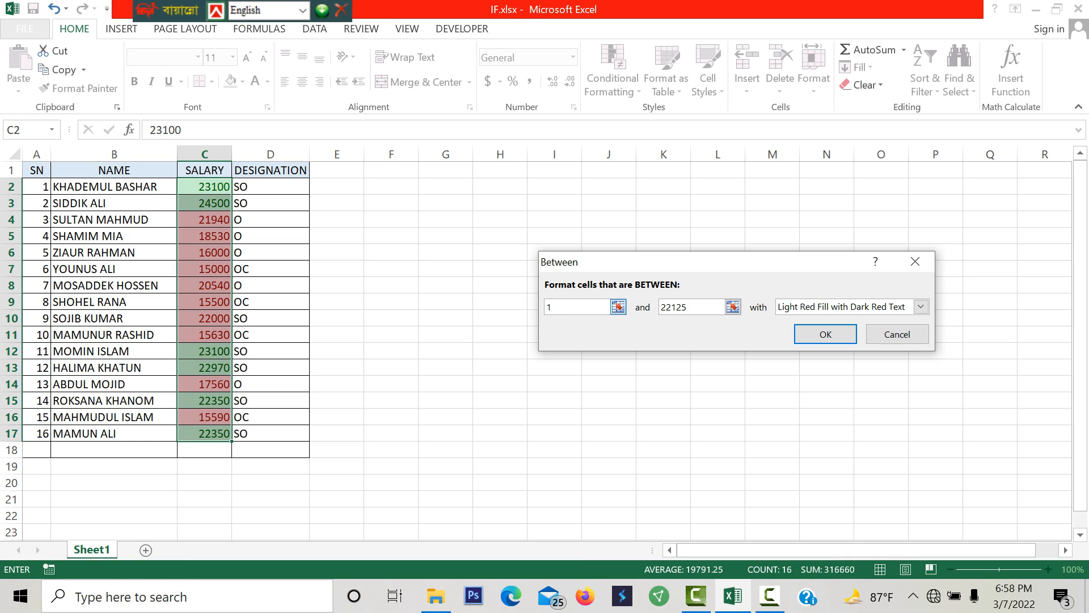
text(6000)
key(Tab)
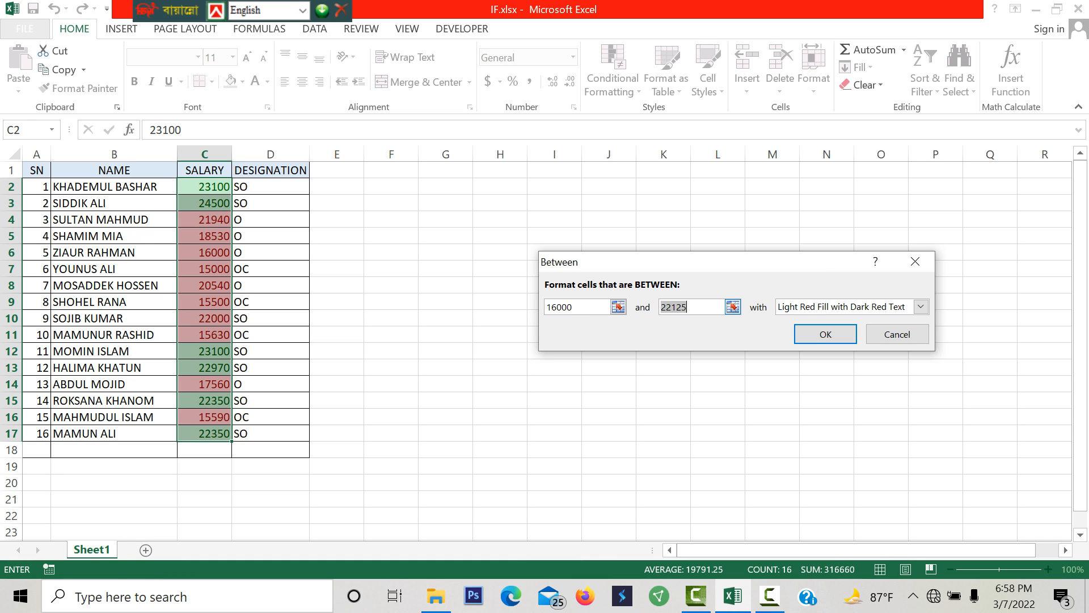
text(219)
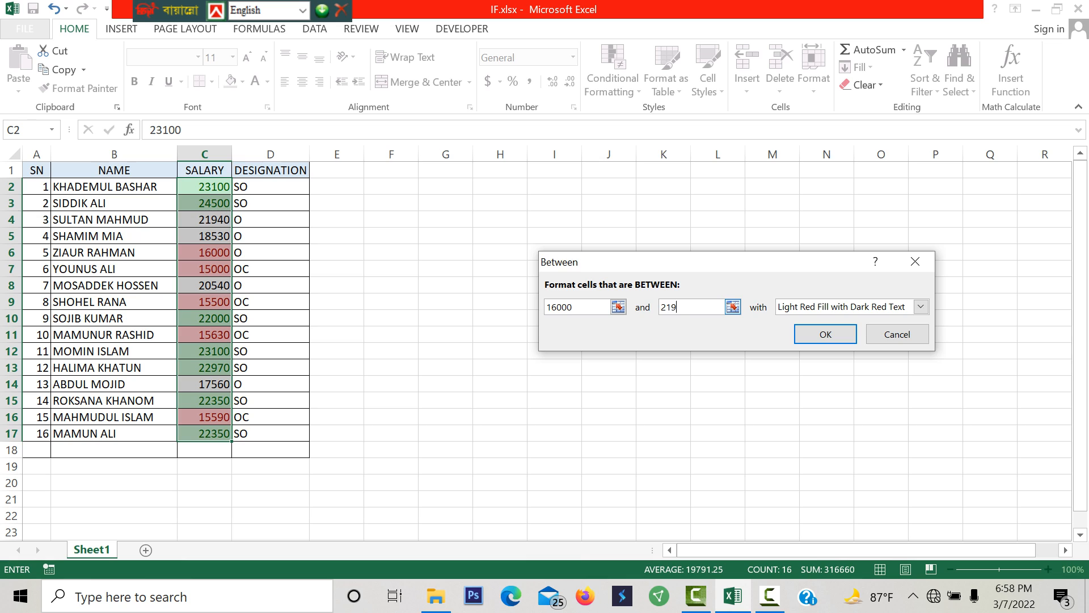
text(99)
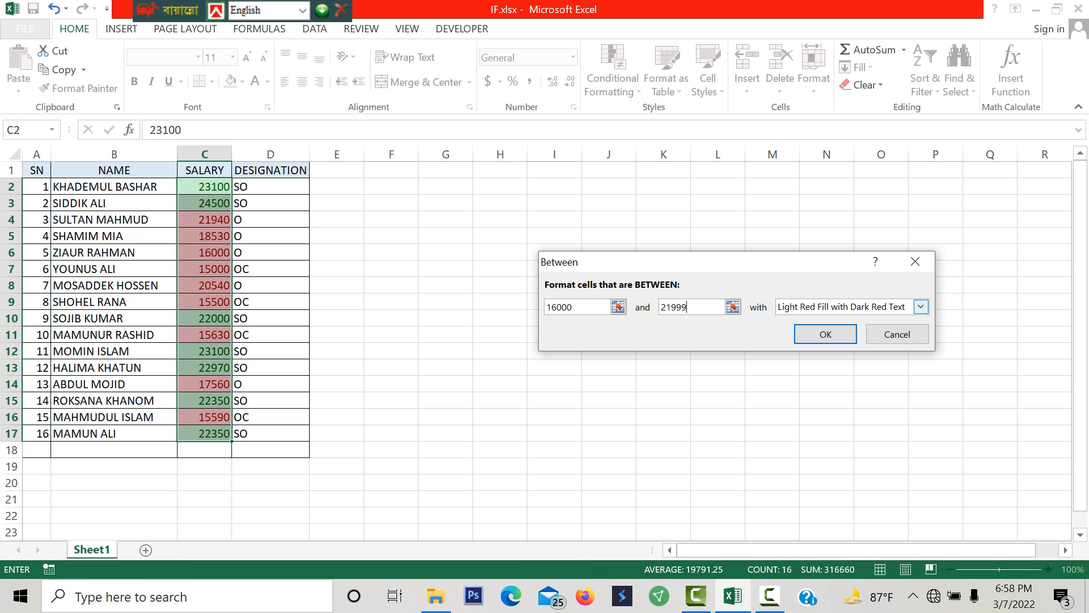
click(921, 306)
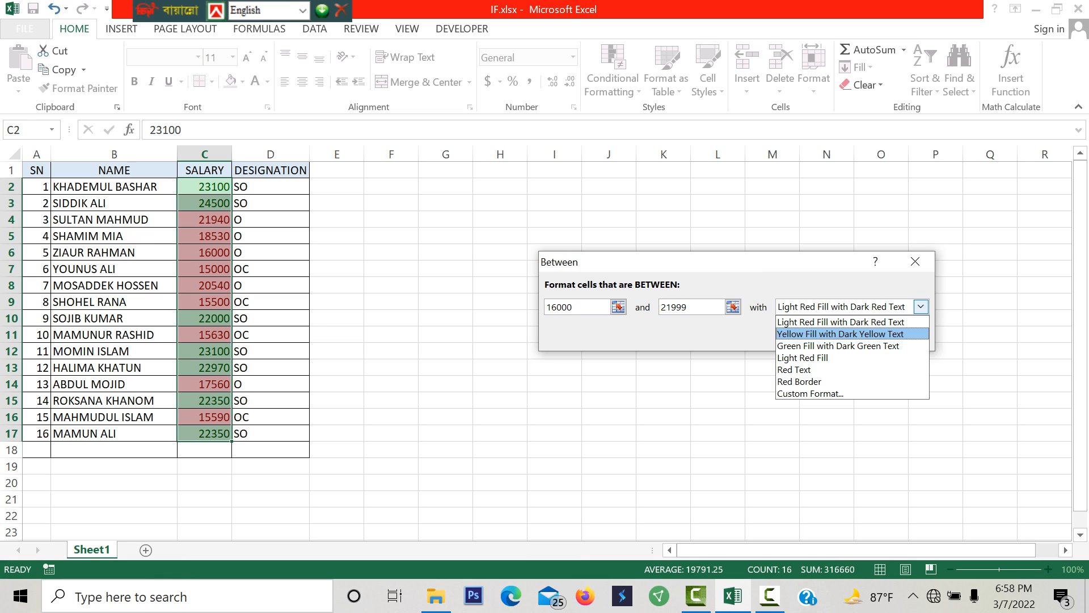
key(Return)
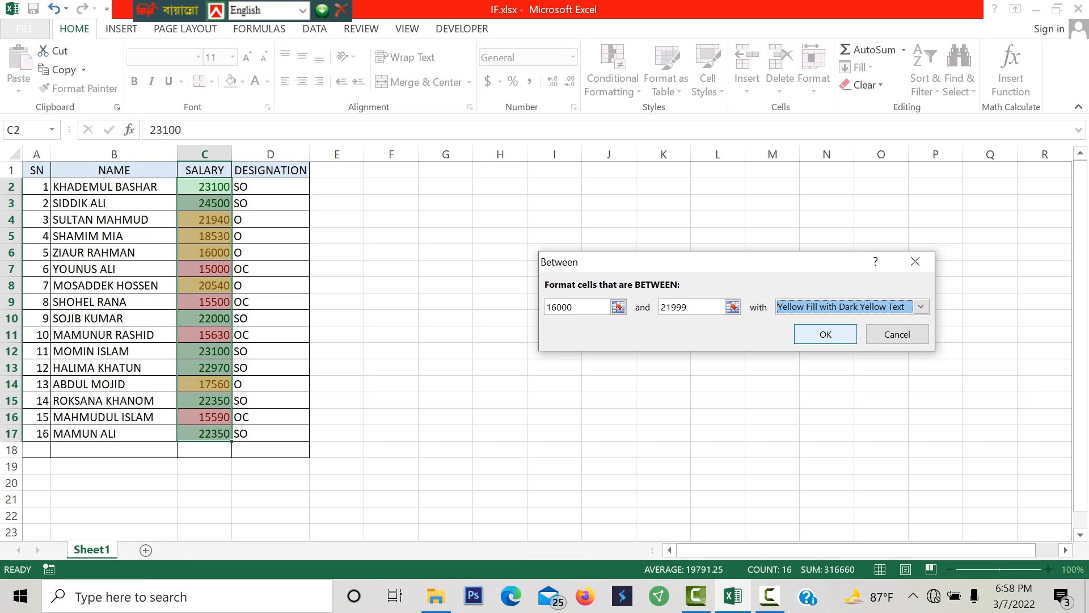
key(Return)
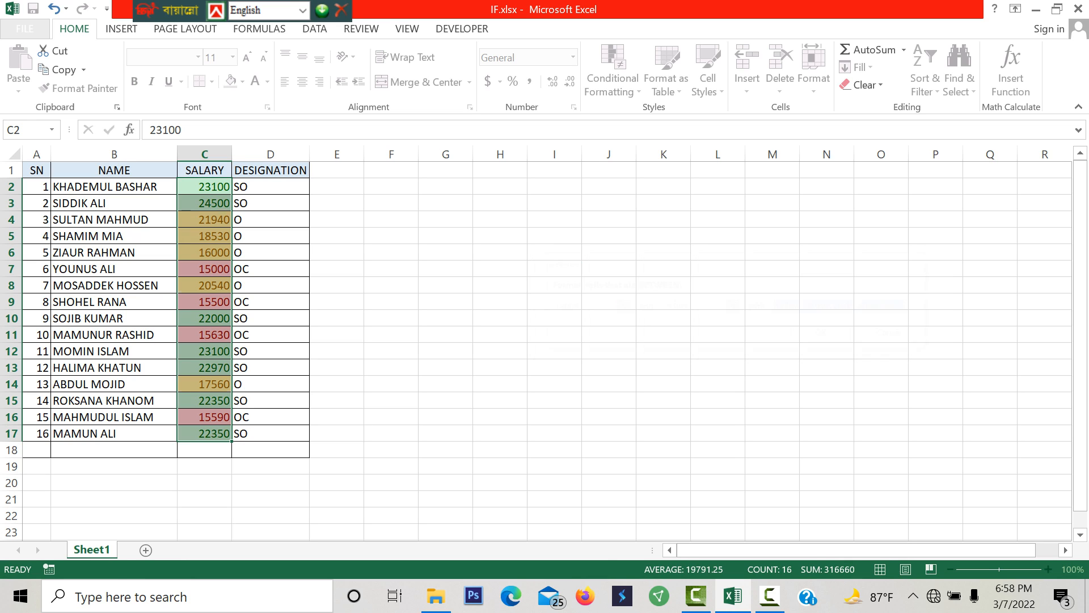
click(334, 333)
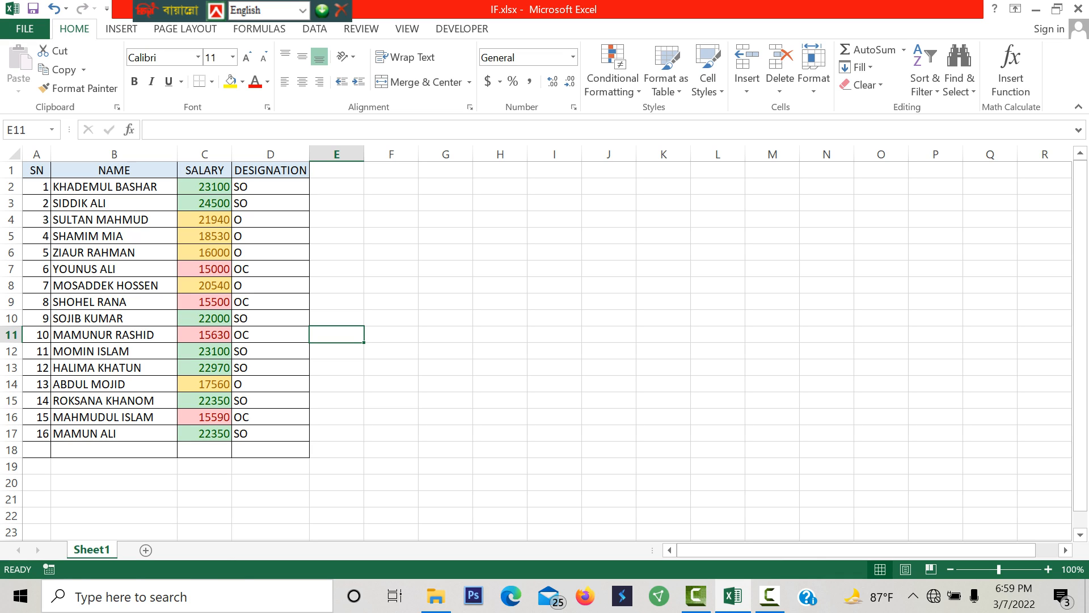
- Check the nested IF formulas down the DESIGNATION column, from D2 to D16, against the color-coded salaries in column C
click(271, 186)
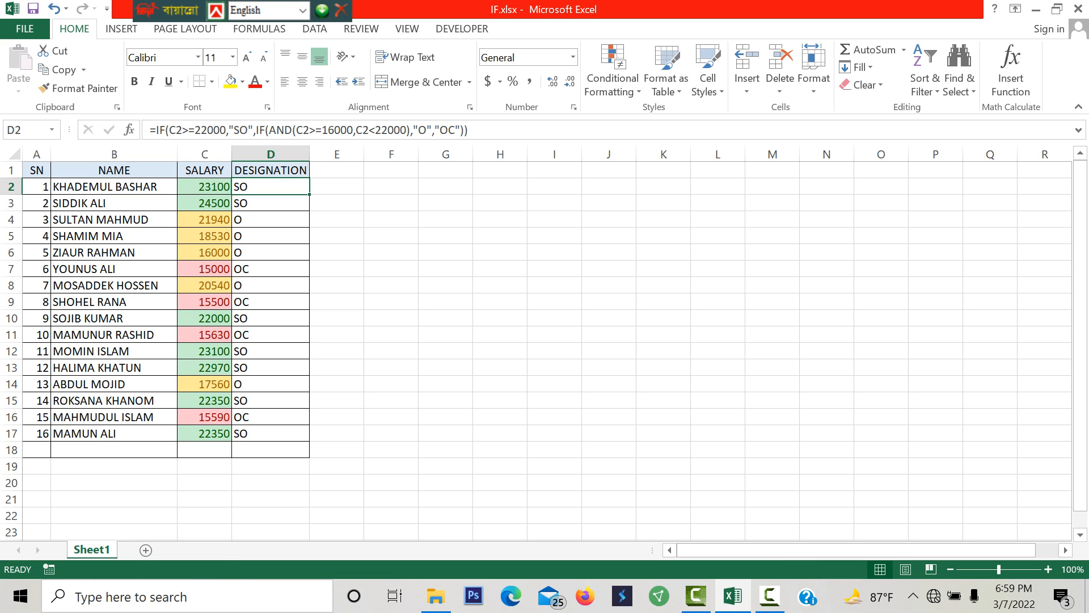
click(271, 236)
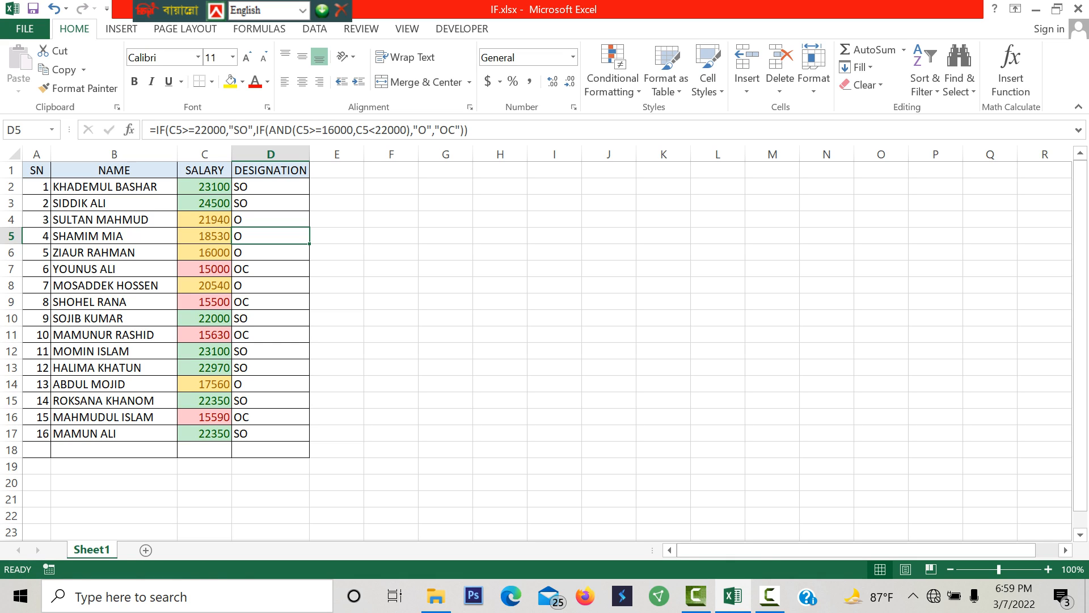
click(271, 219)
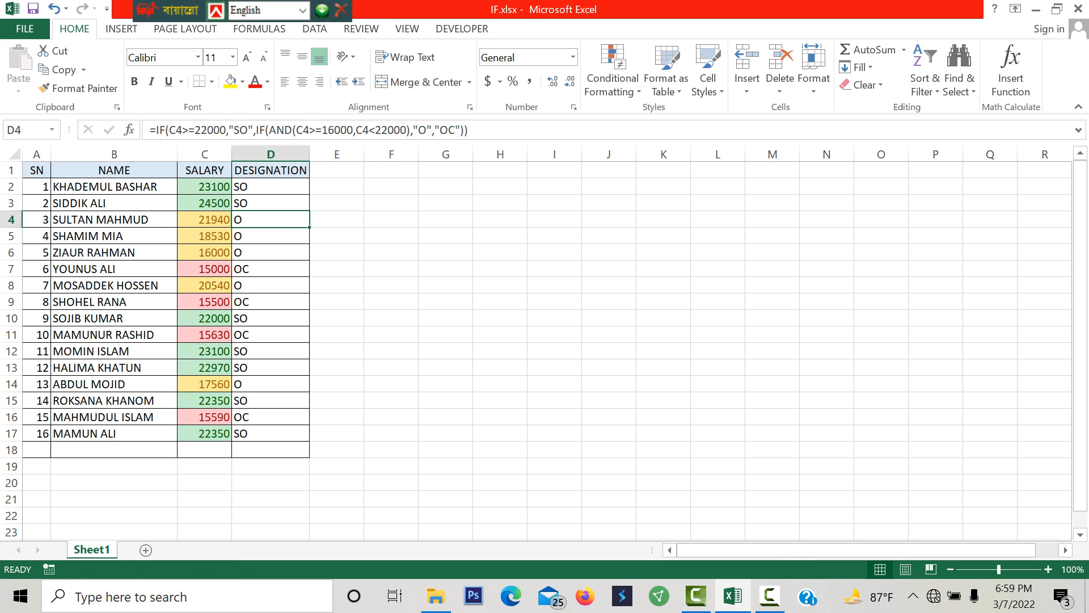
click(271, 285)
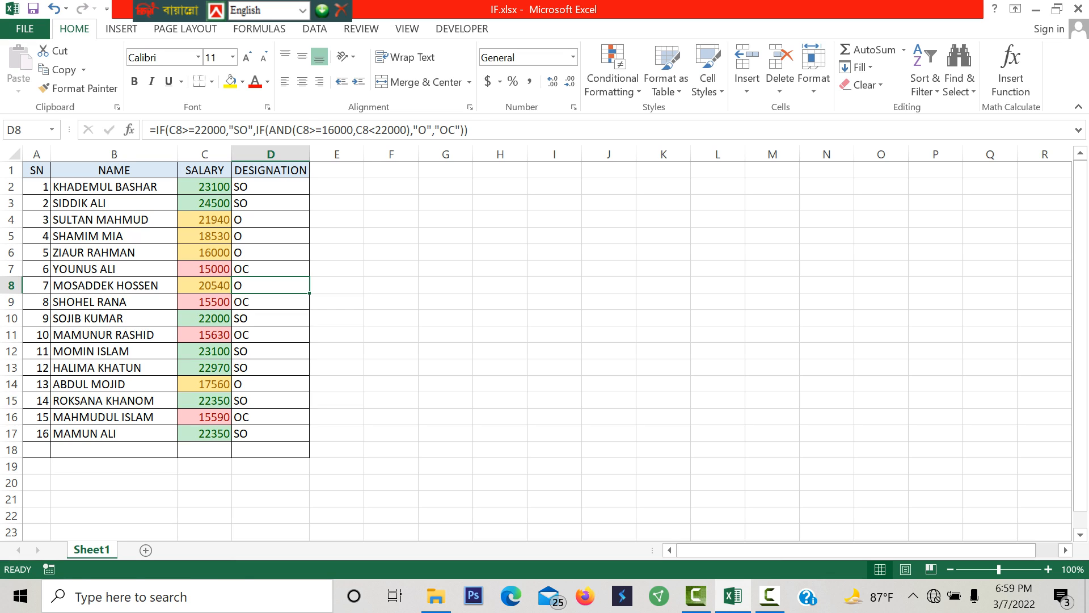
key(Down)
key(Down)
key(Down)
key(Down)
key(Down)
key(Down)
key(Down)
key(Down)
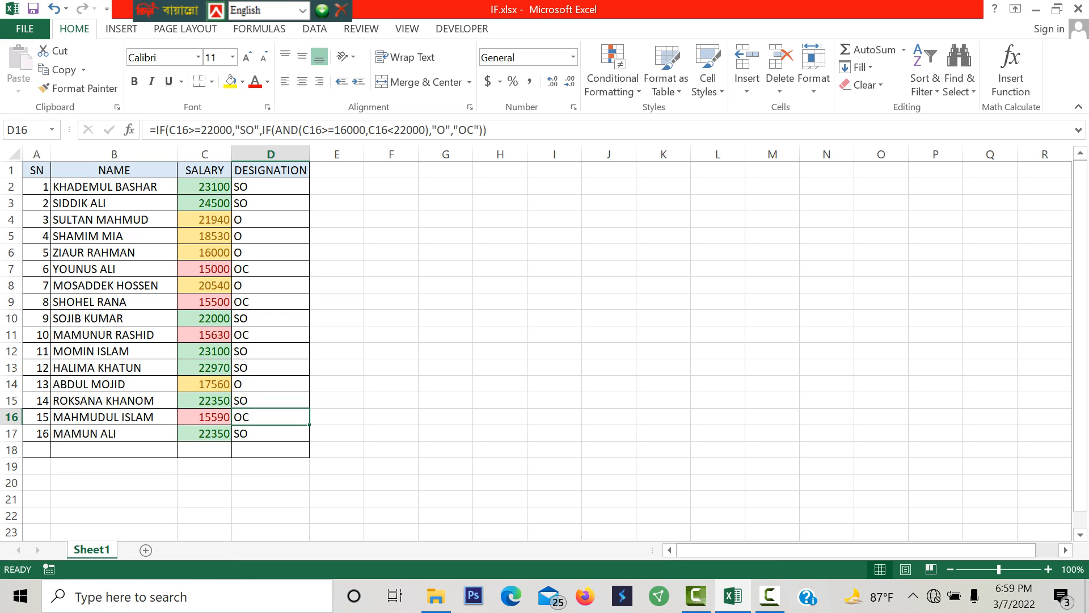
key(Down)
key(Up)
key(Up)
key(Up)
key(Up)
key(Up)
key(Up)
key(Up)
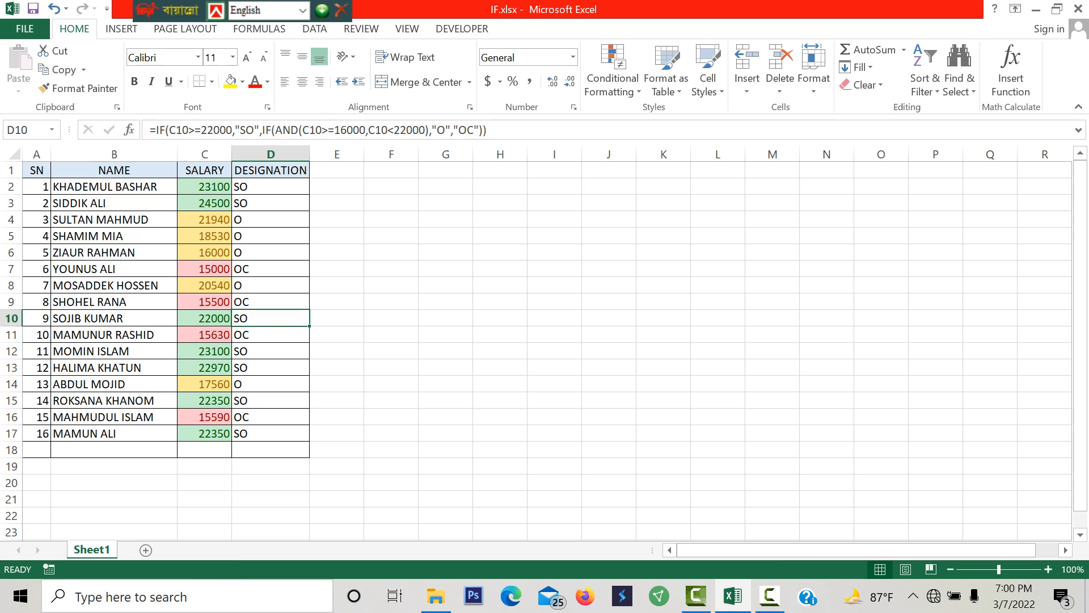
key(Down)
key(Down)
key(Down)
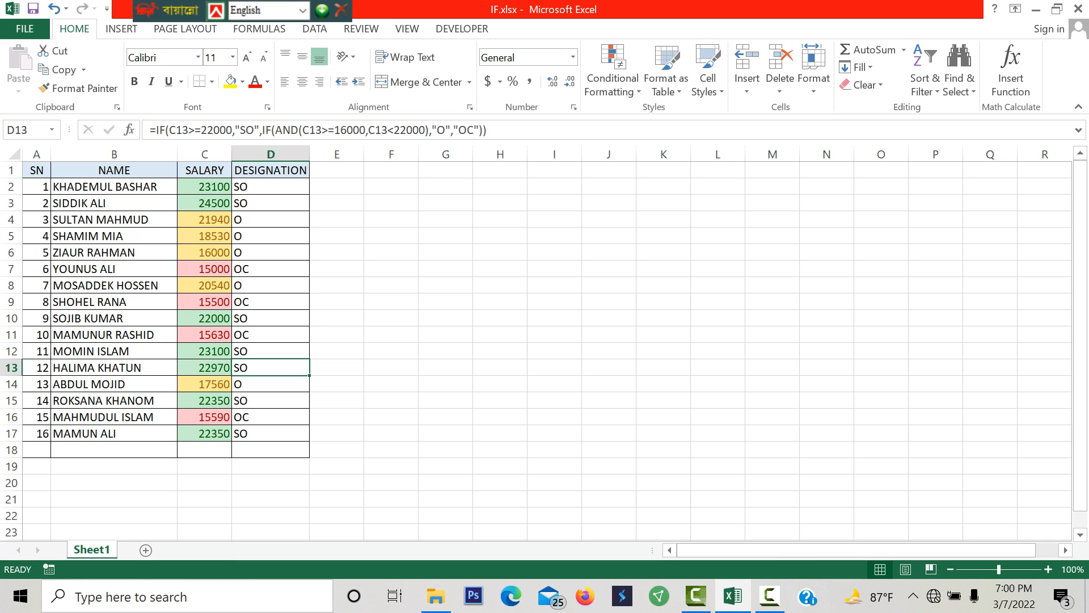
click(270, 401)
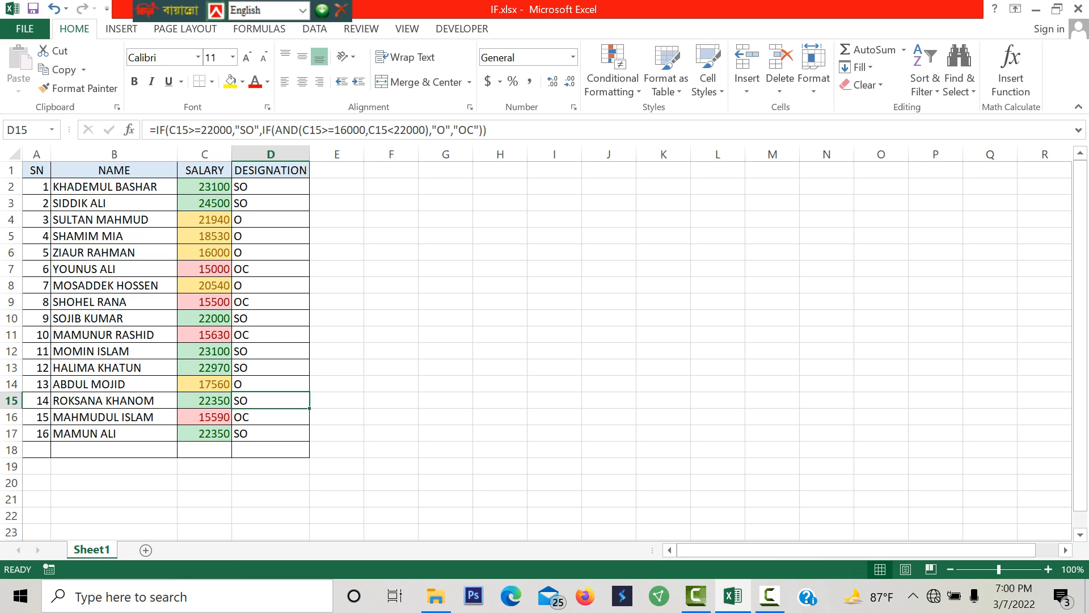
mouse_move(733, 596)
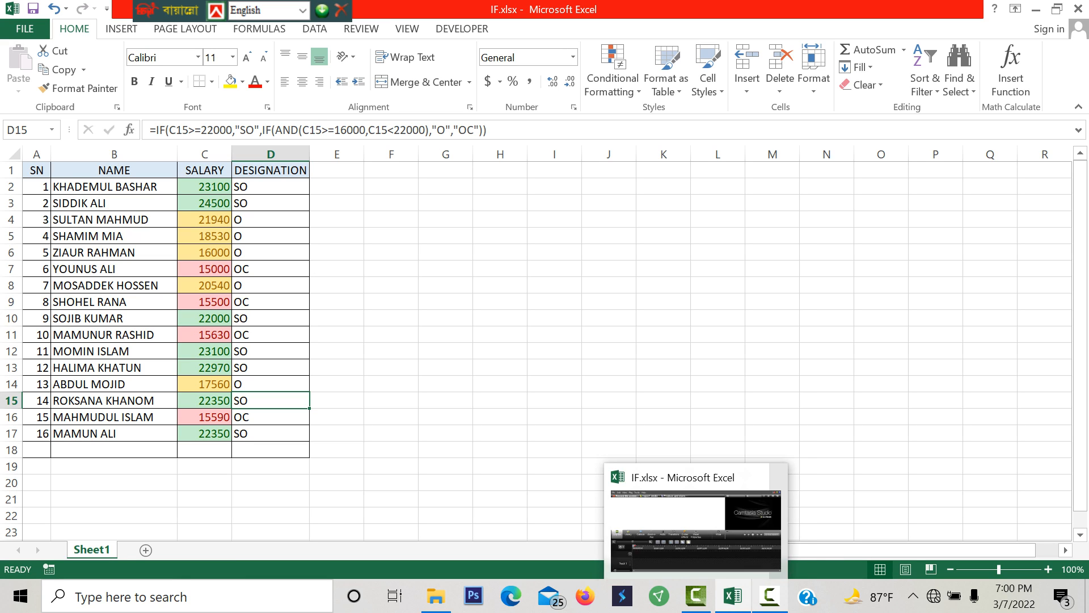
click(769, 596)
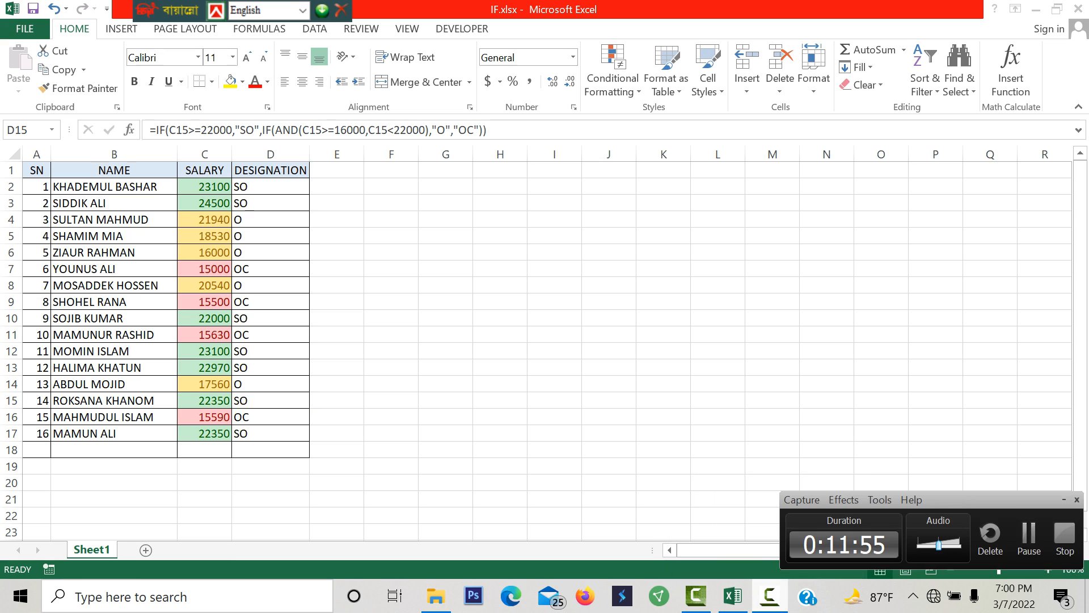